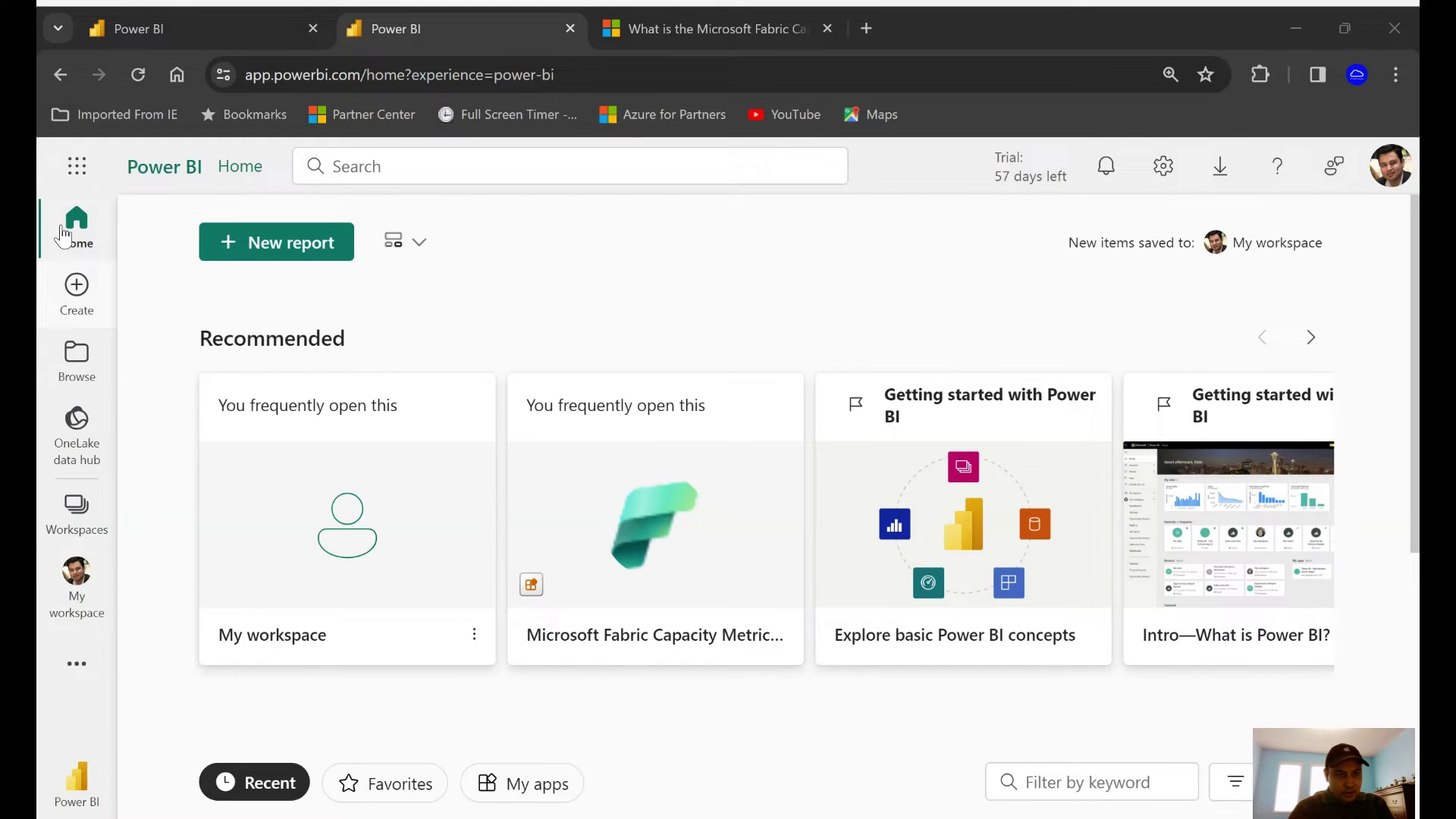
Open the Power BI apps catalogue and search it for 'microsoft fabric'.
left_click(76, 672)
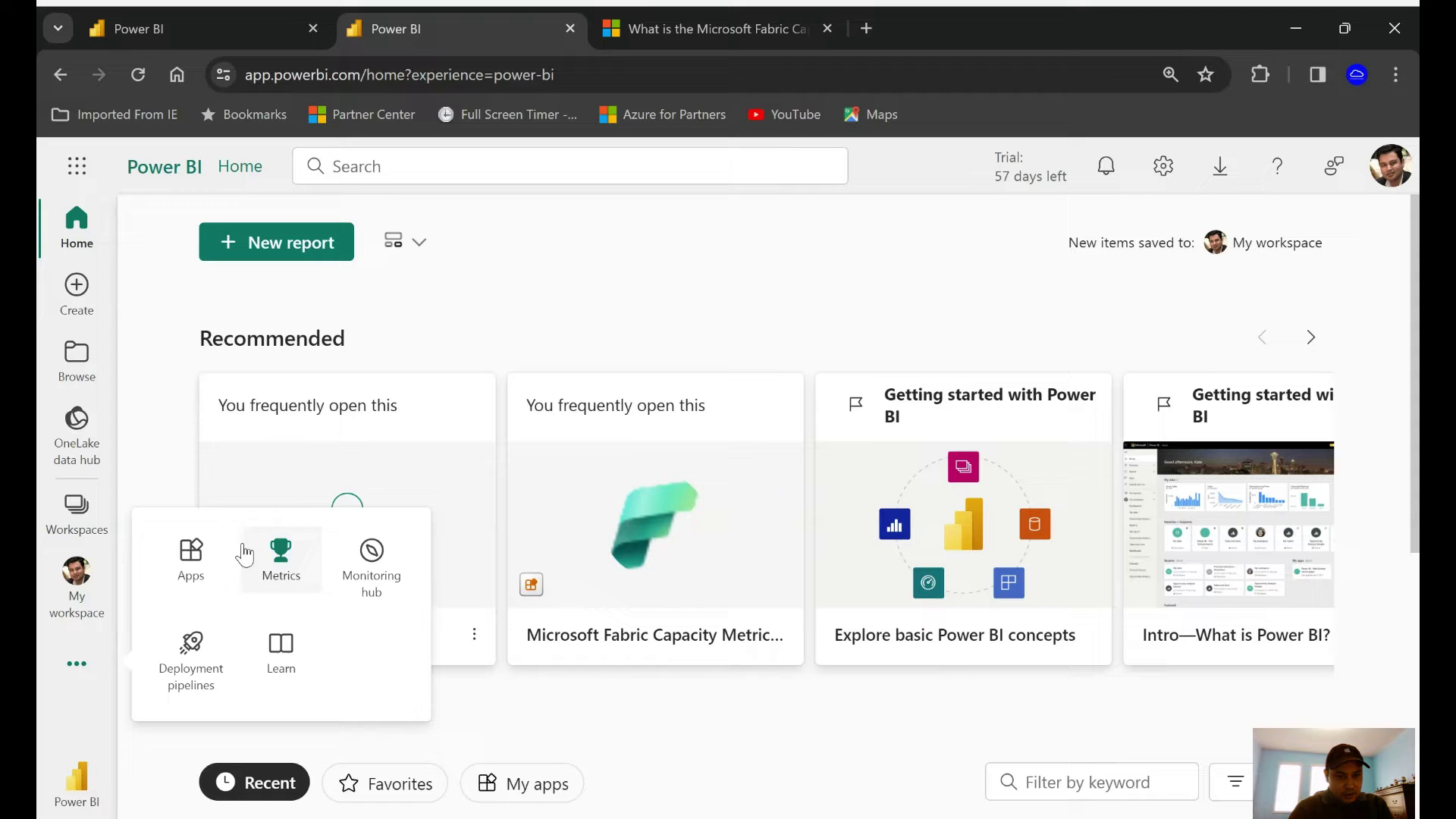
left_click(189, 558)
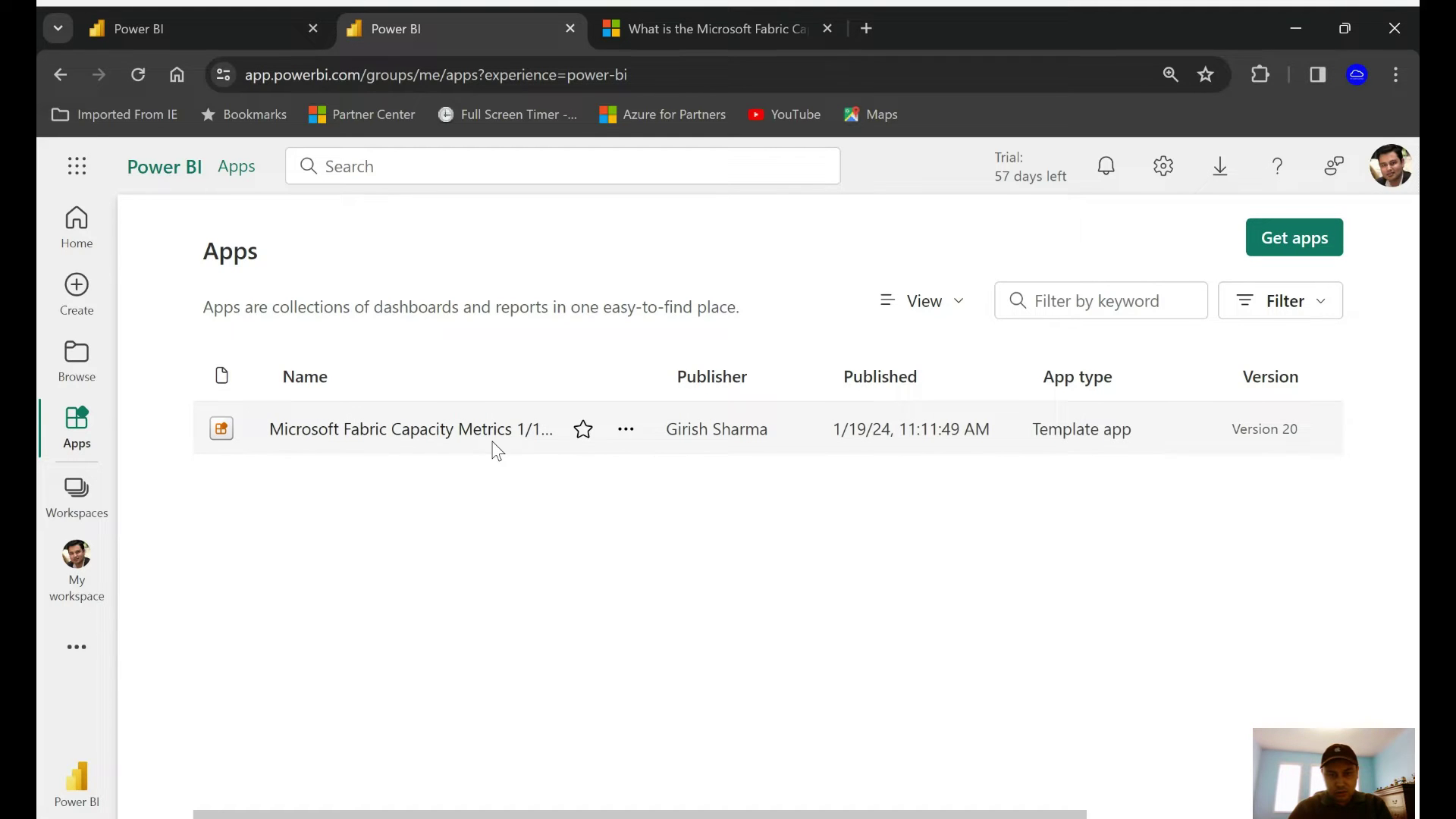
left_click(1312, 239)
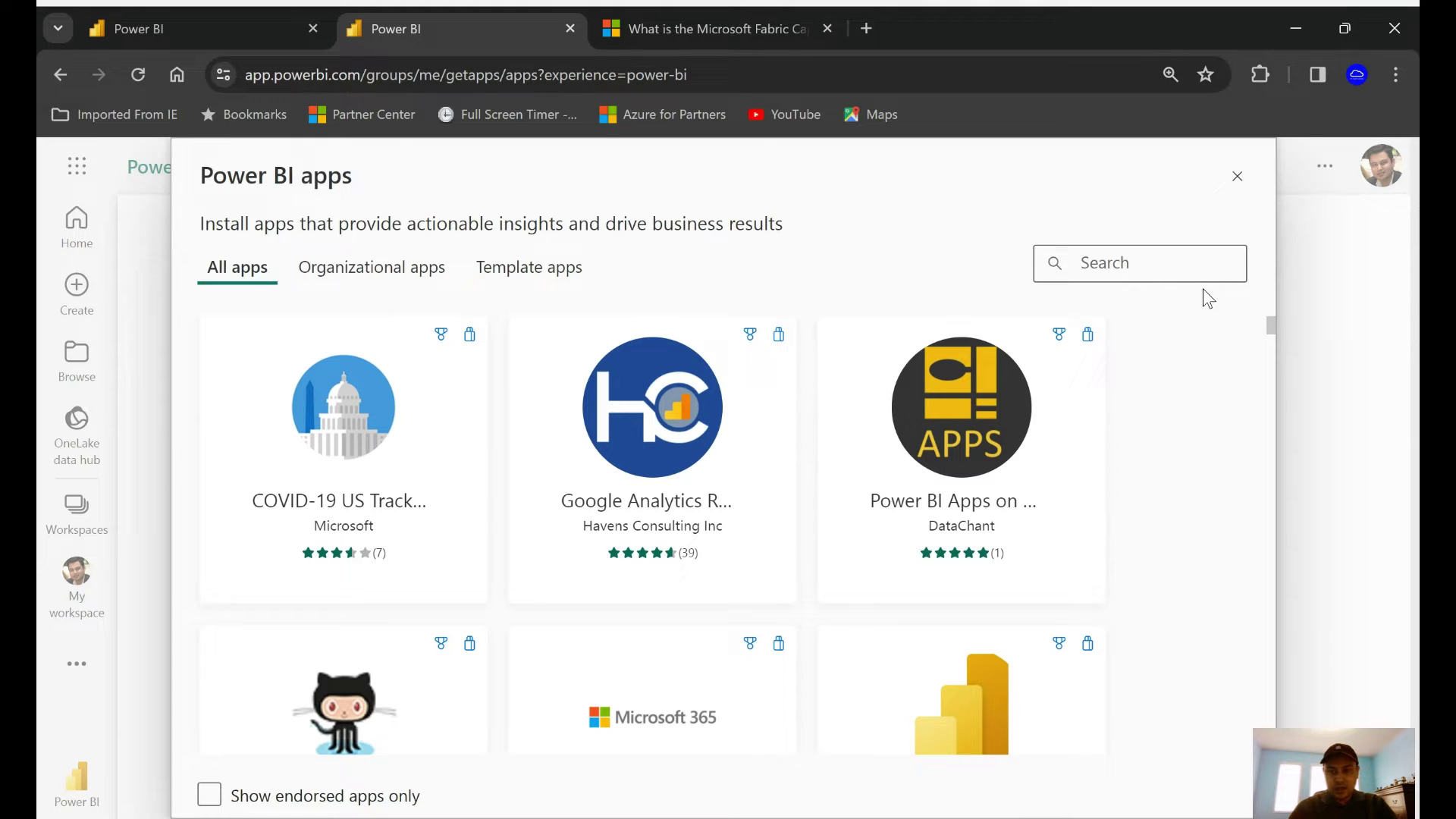
type("microsoft")
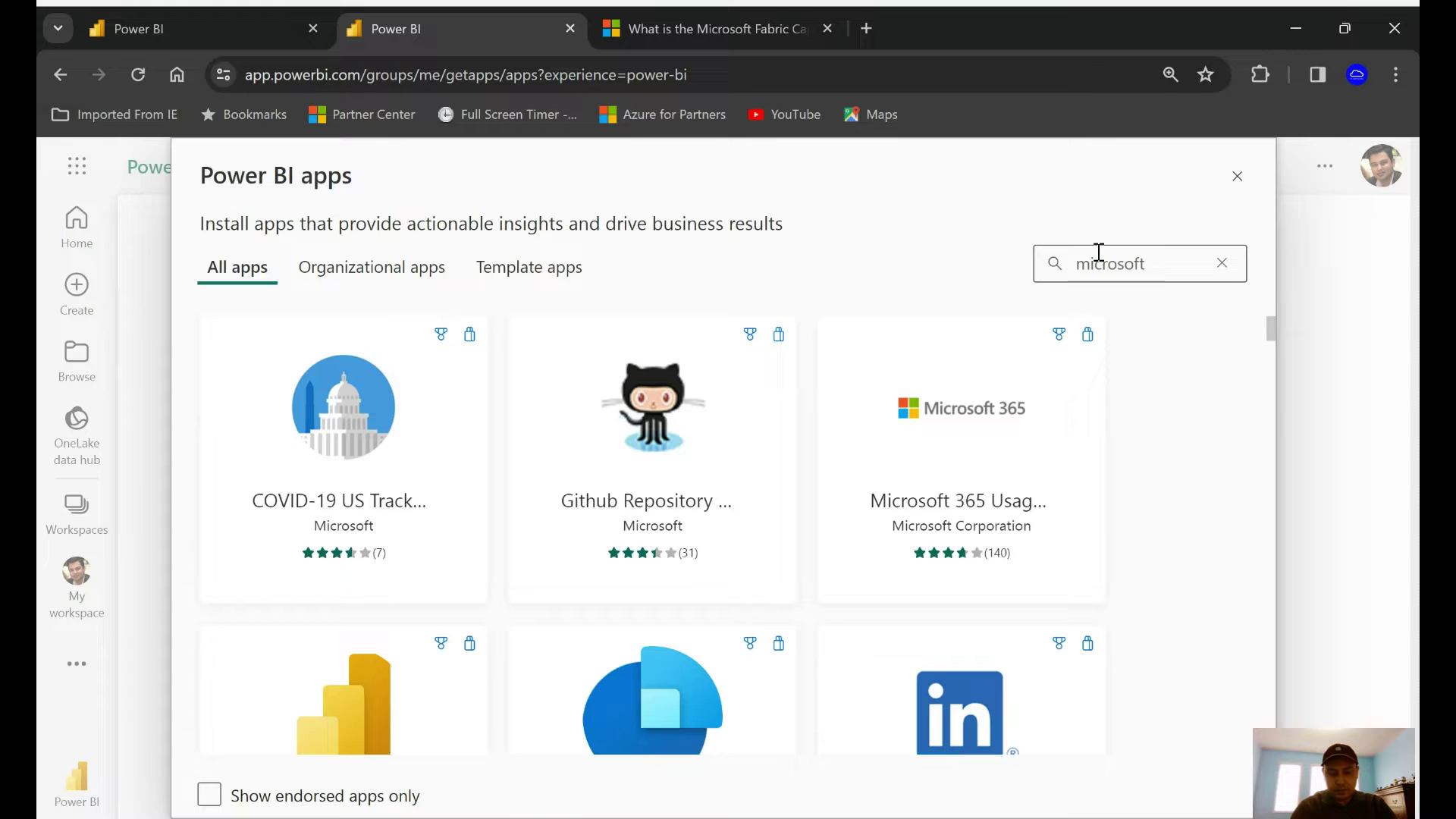
type(" fabric")
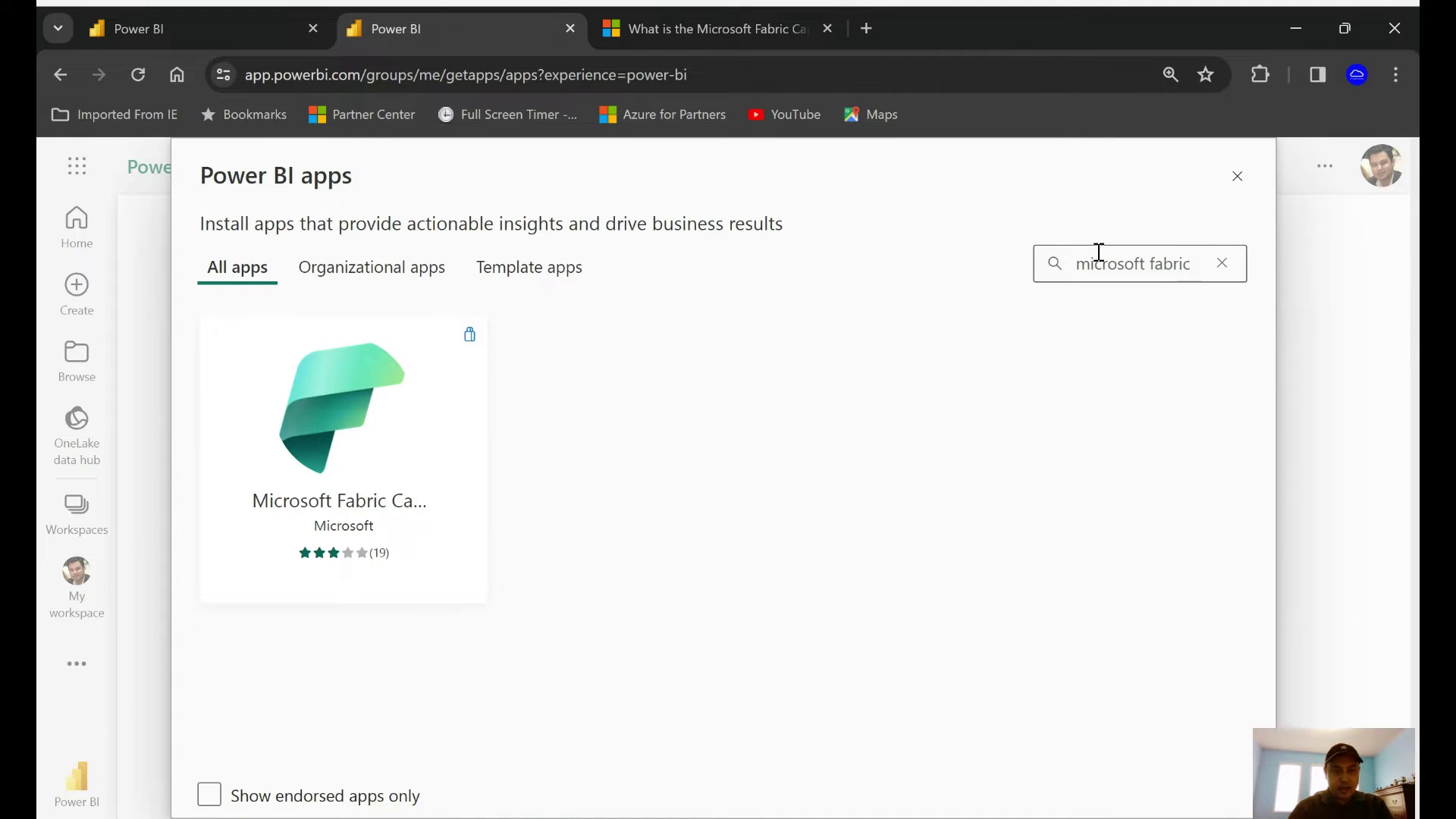
Get the Microsoft Fabric Capacity Metrics app from its AppSource details page and confirm.
left_click(364, 417)
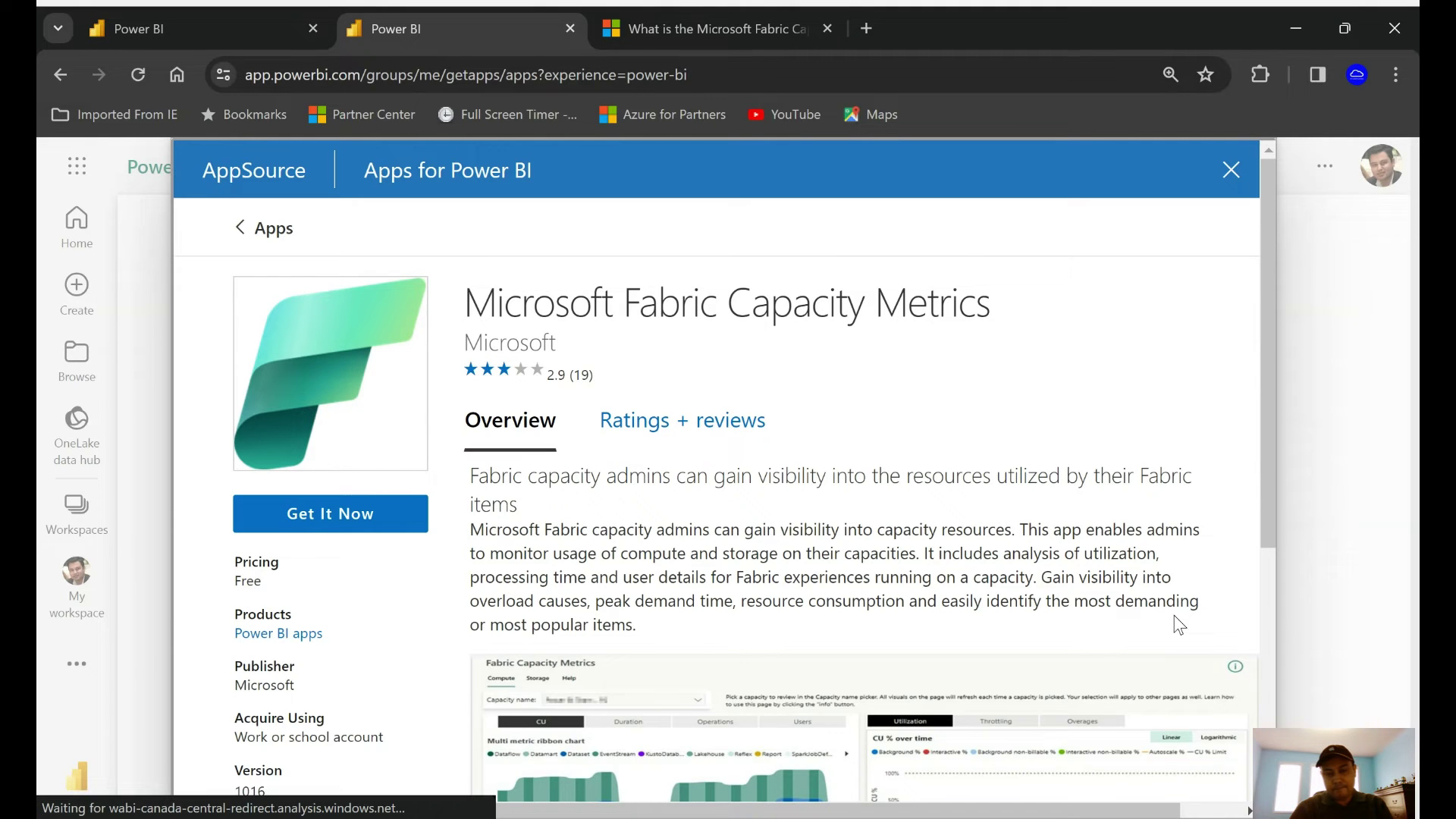
scroll(1027, 596, "down", 3)
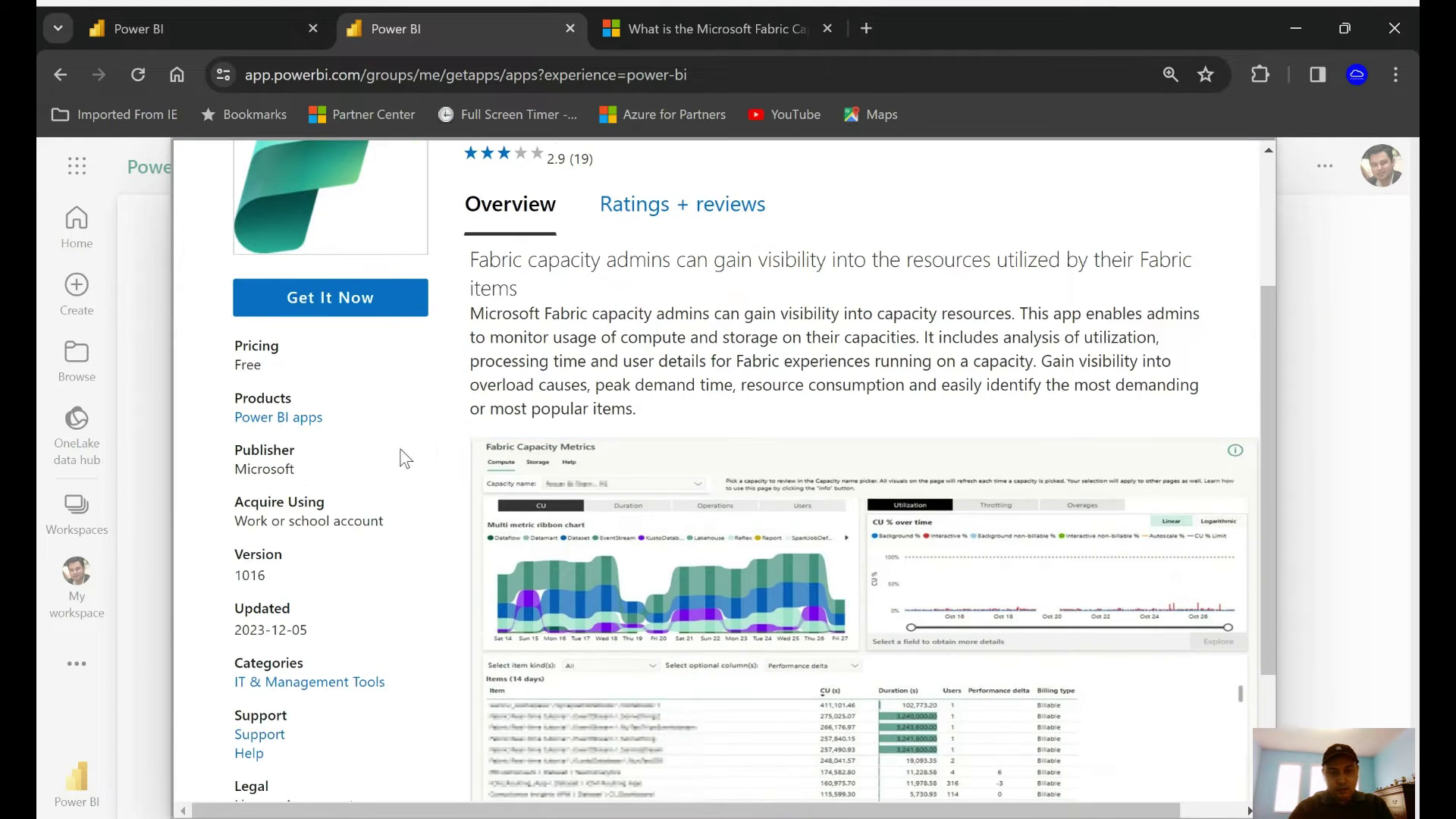
scroll(1092, 556, "up", 1)
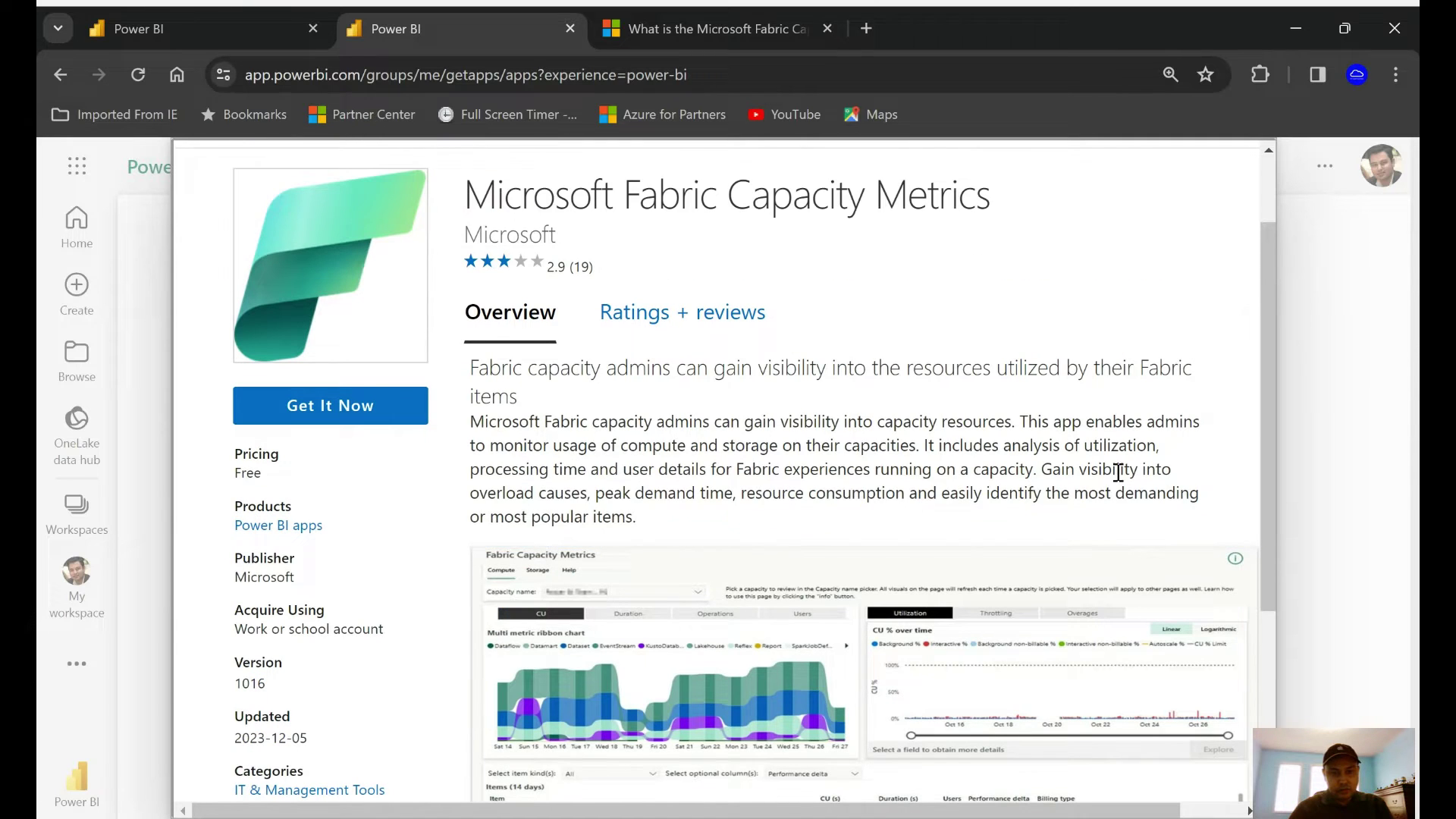
left_click(406, 398)
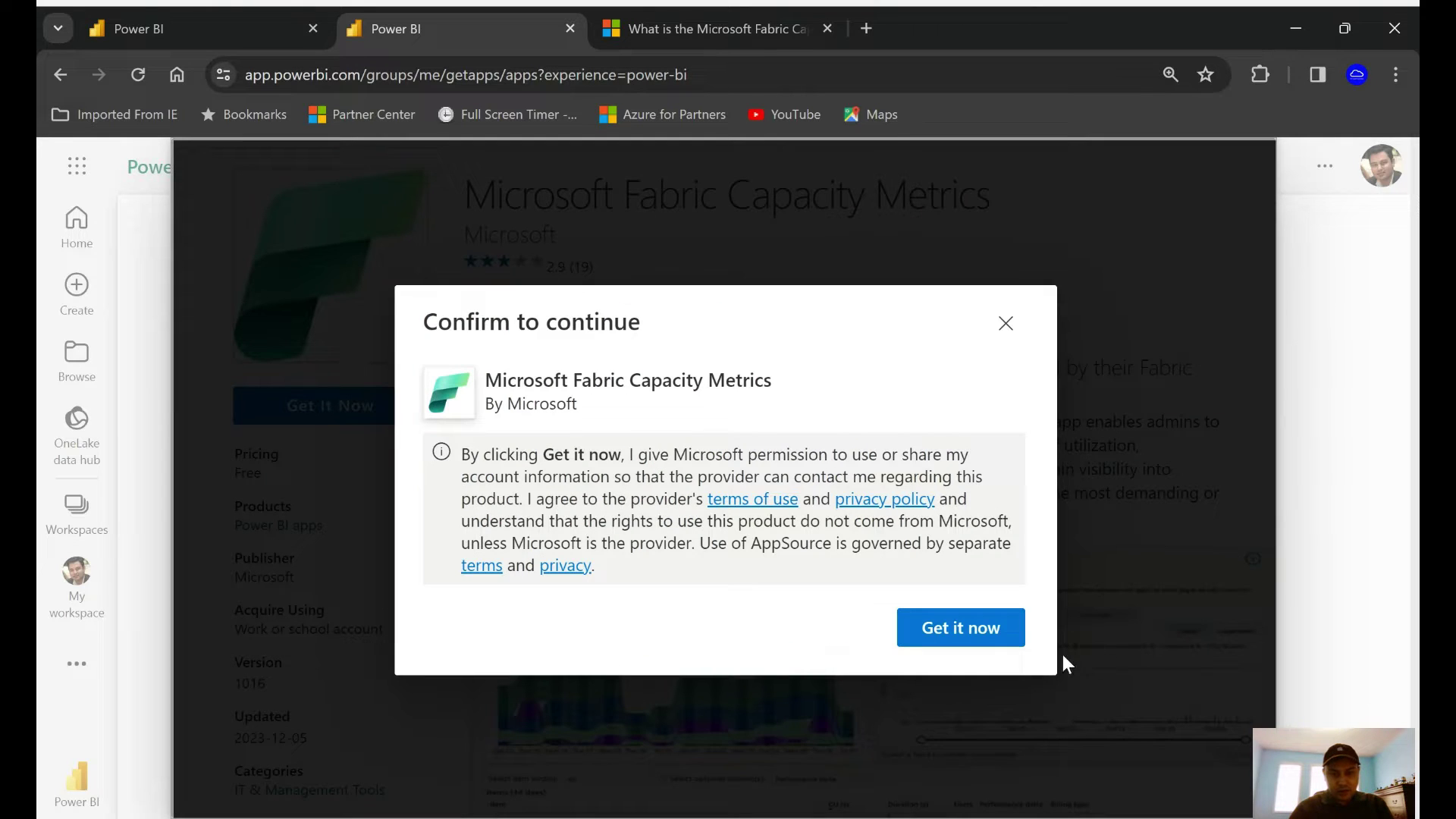
left_click(961, 628)
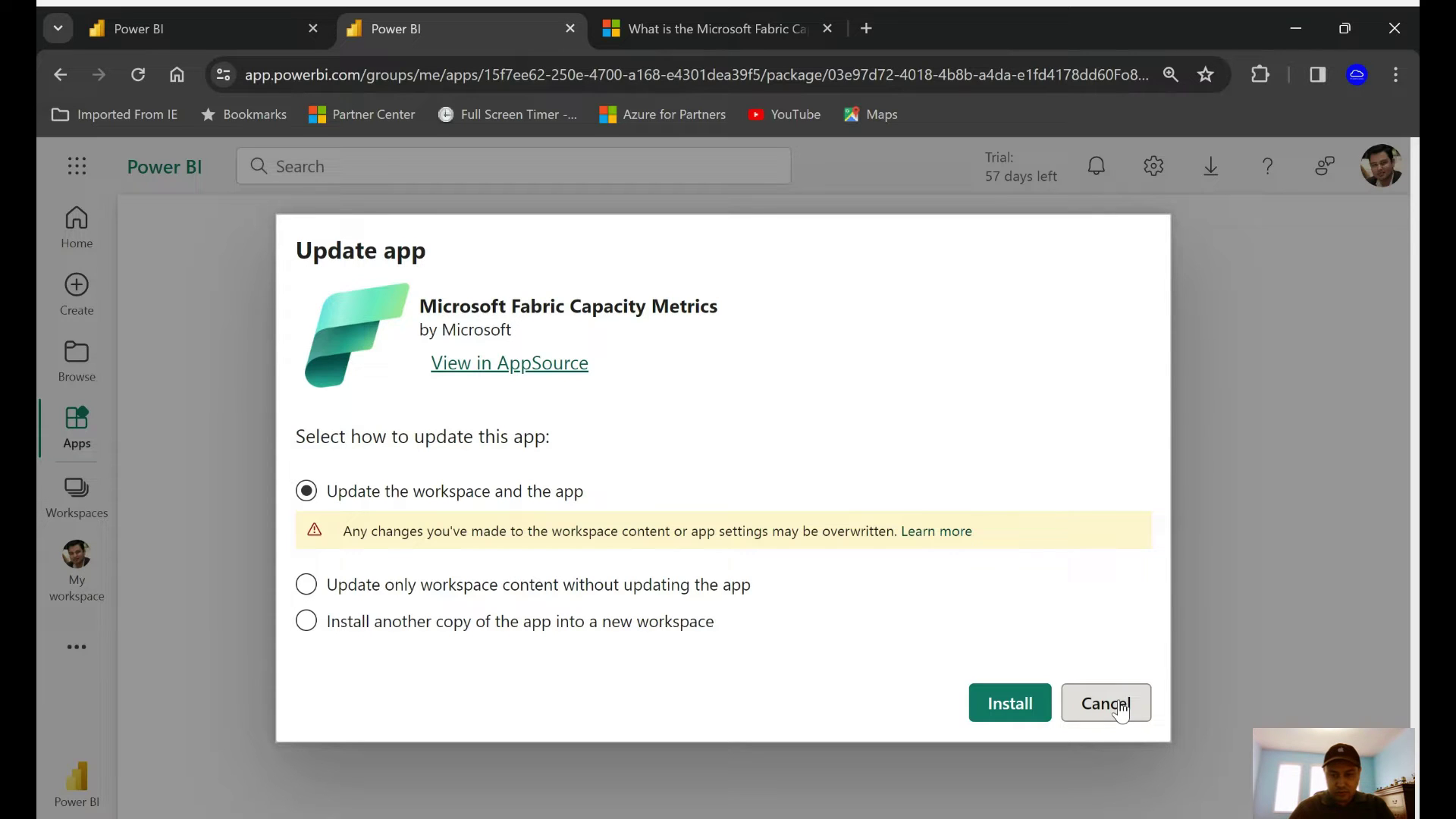
Cancel the app update and go to the Microsoft 365 admin center.
left_click(1121, 711)
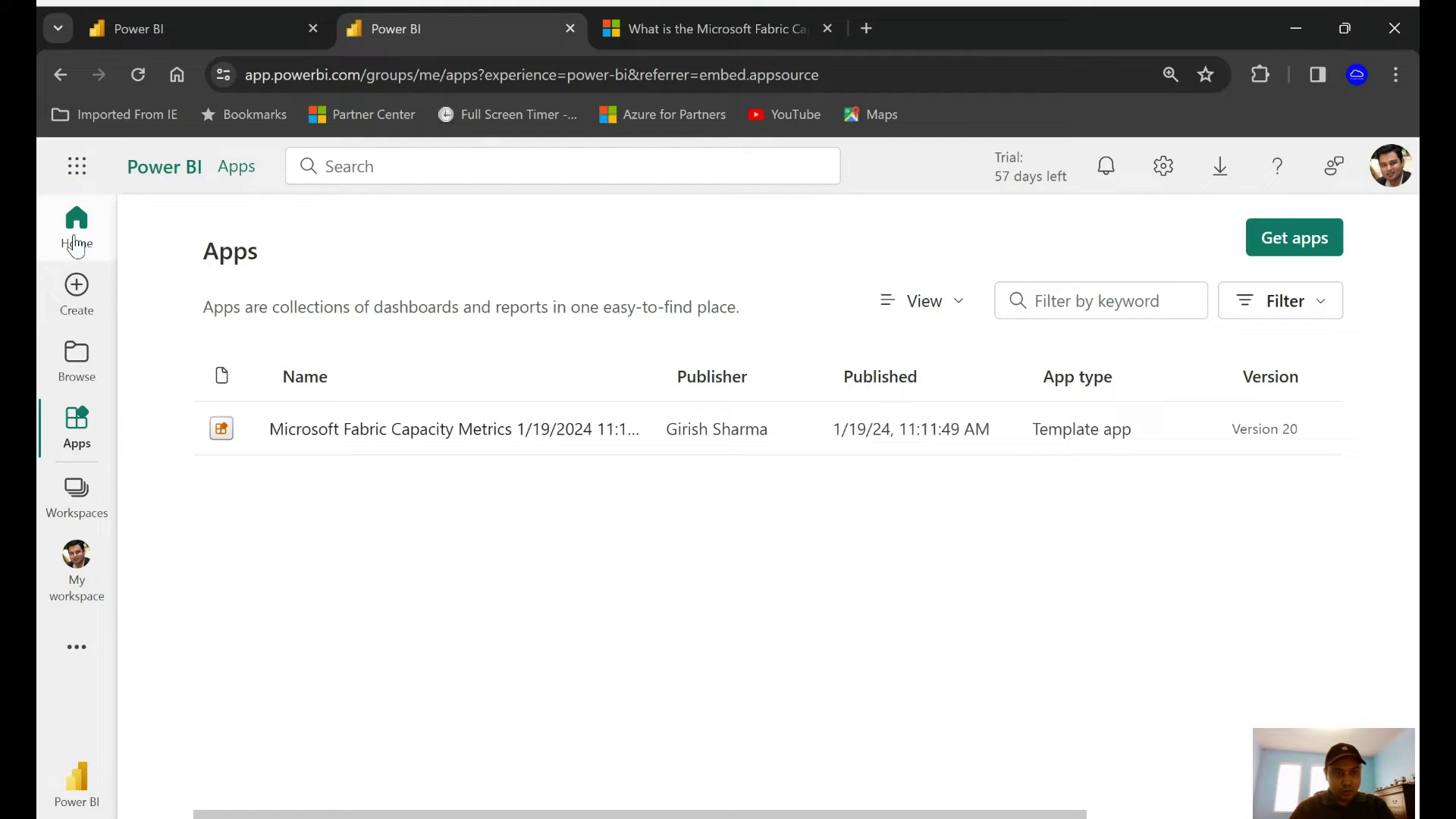
left_click(77, 166)
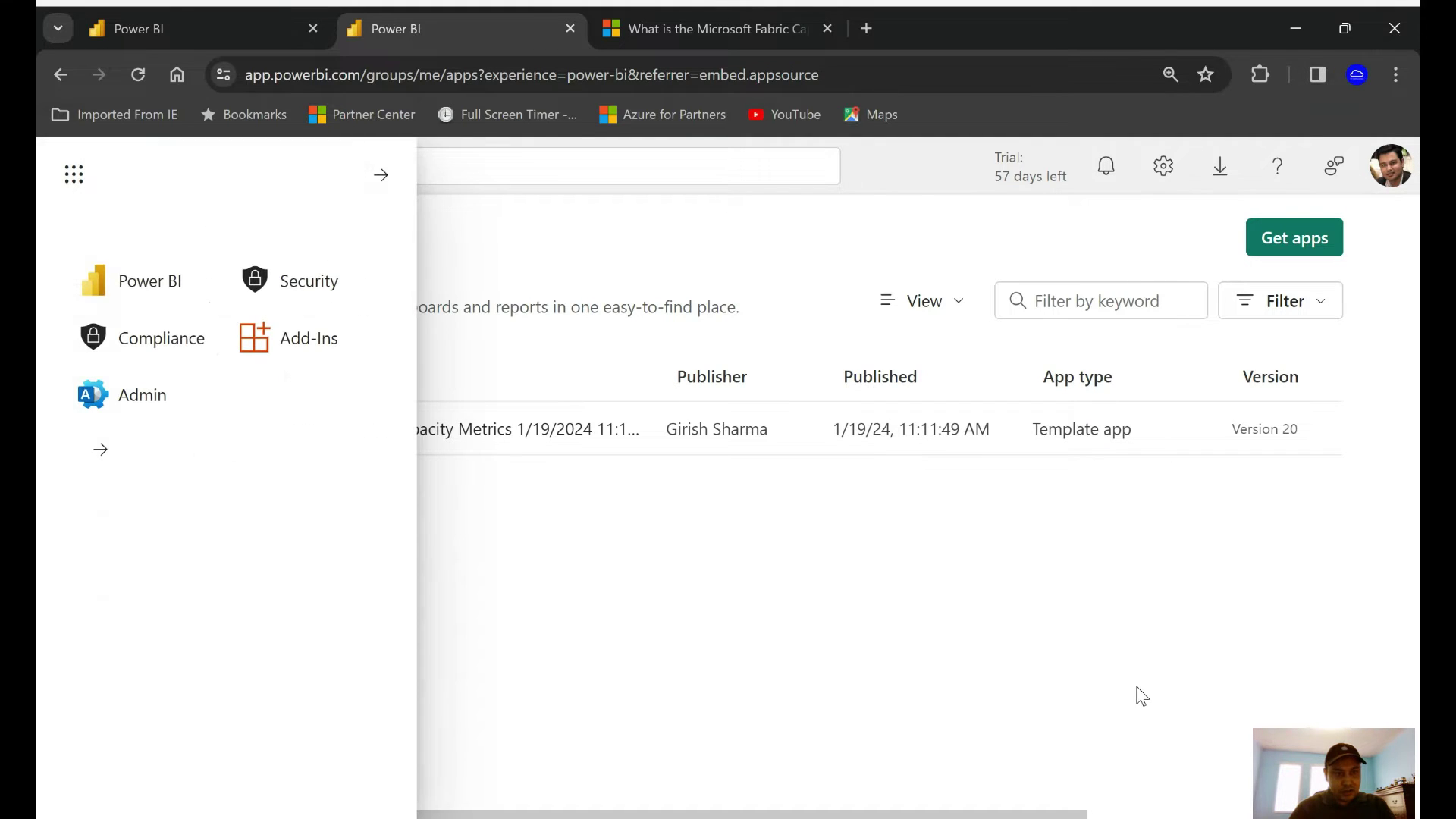
left_click(148, 396)
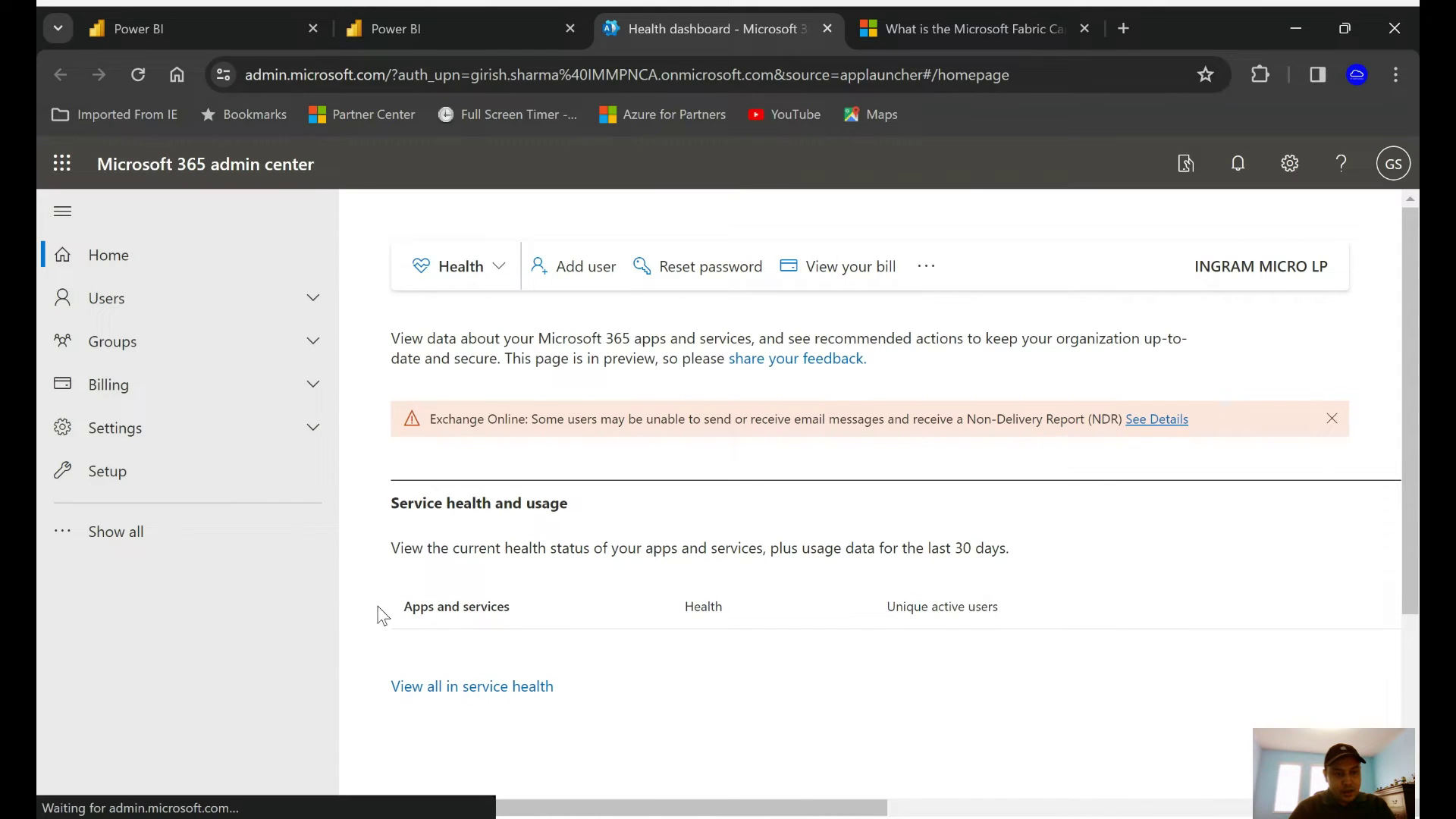
Show all admin sections and open the All admin centers page.
left_click(122, 543)
scroll(228, 694, "down", 2)
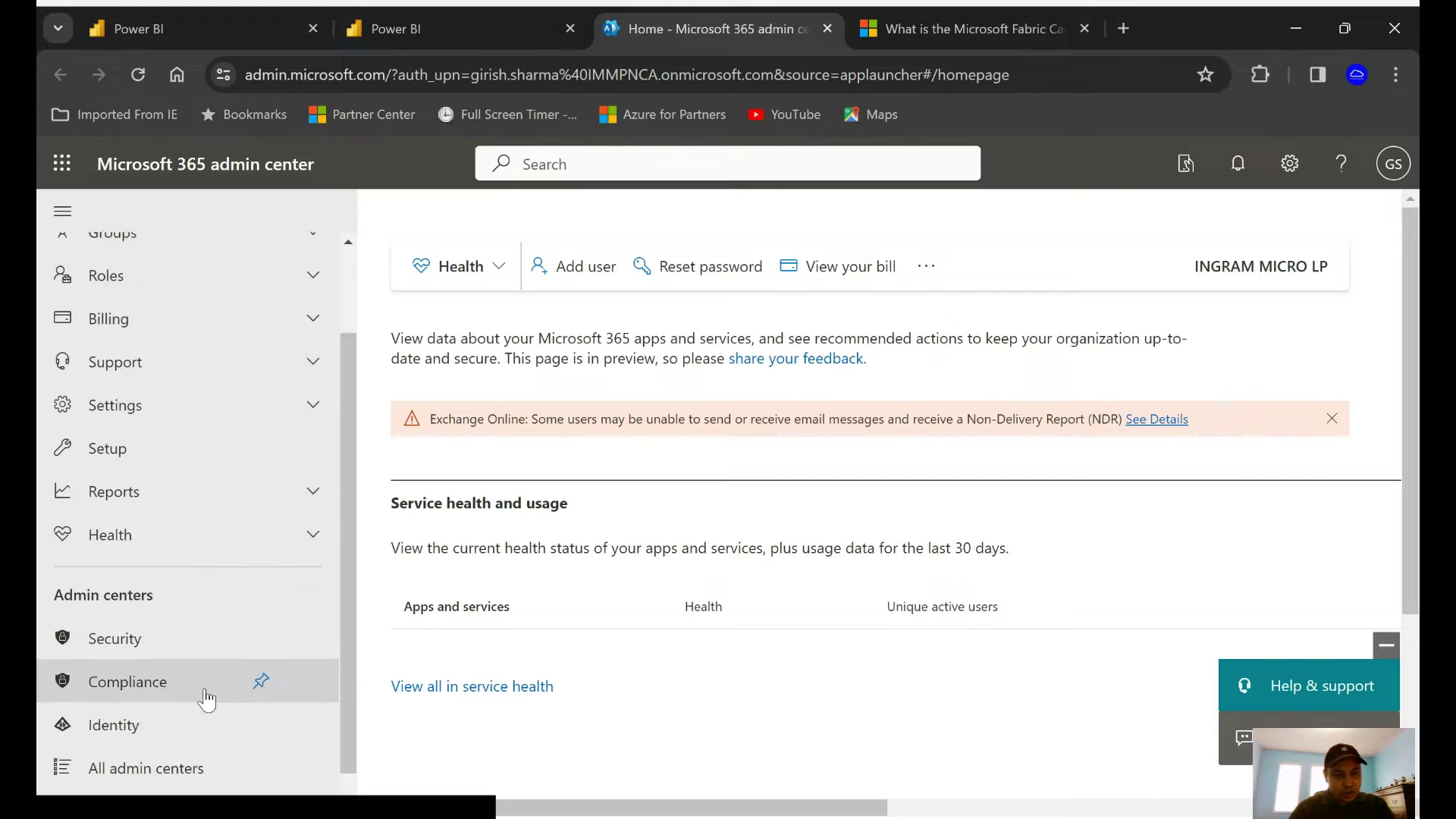
left_click(176, 739)
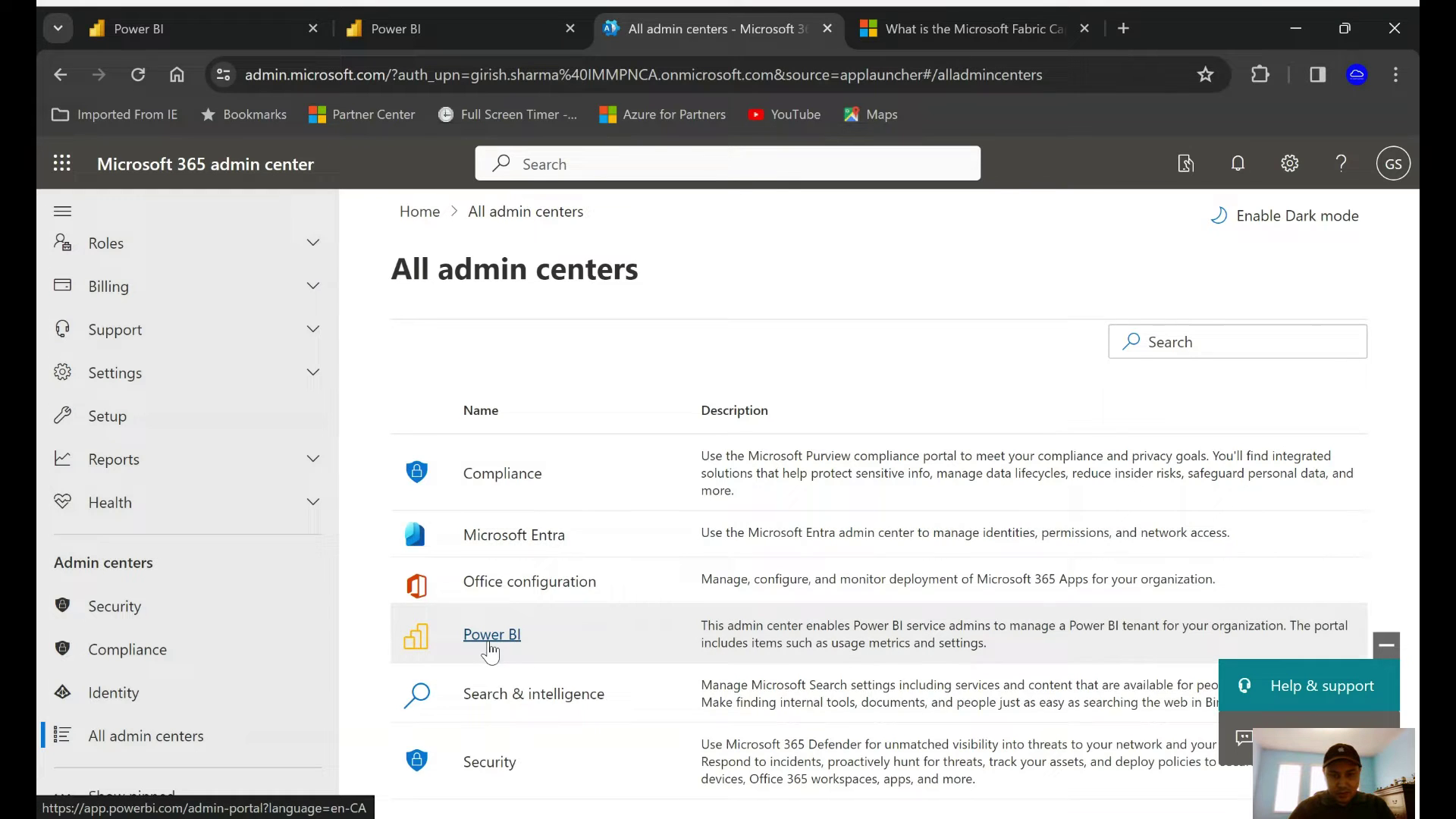
Enter the Power BI admin center with the admin work account and open Capacity settings.
left_click(490, 636)
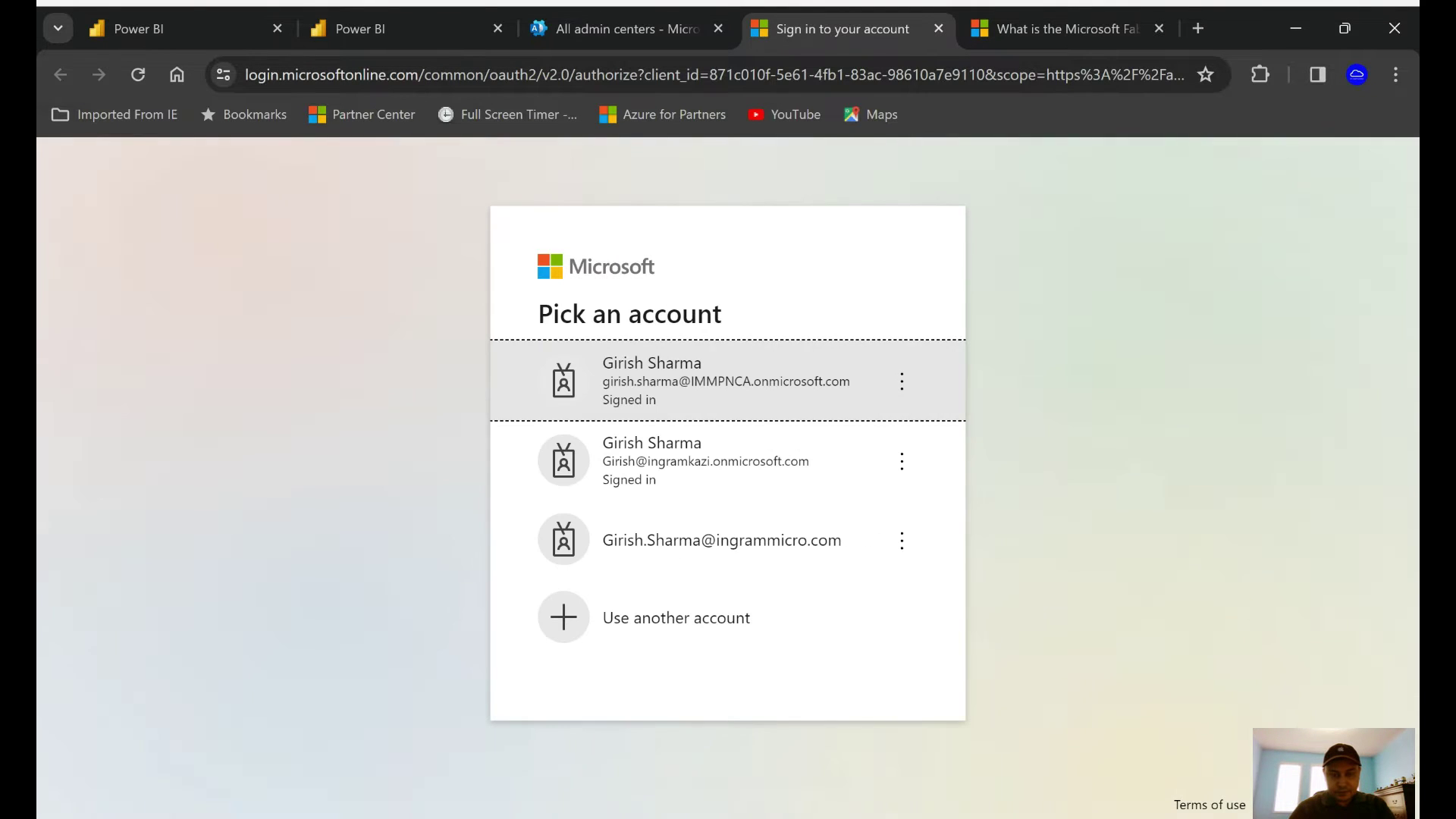
left_click(724, 404)
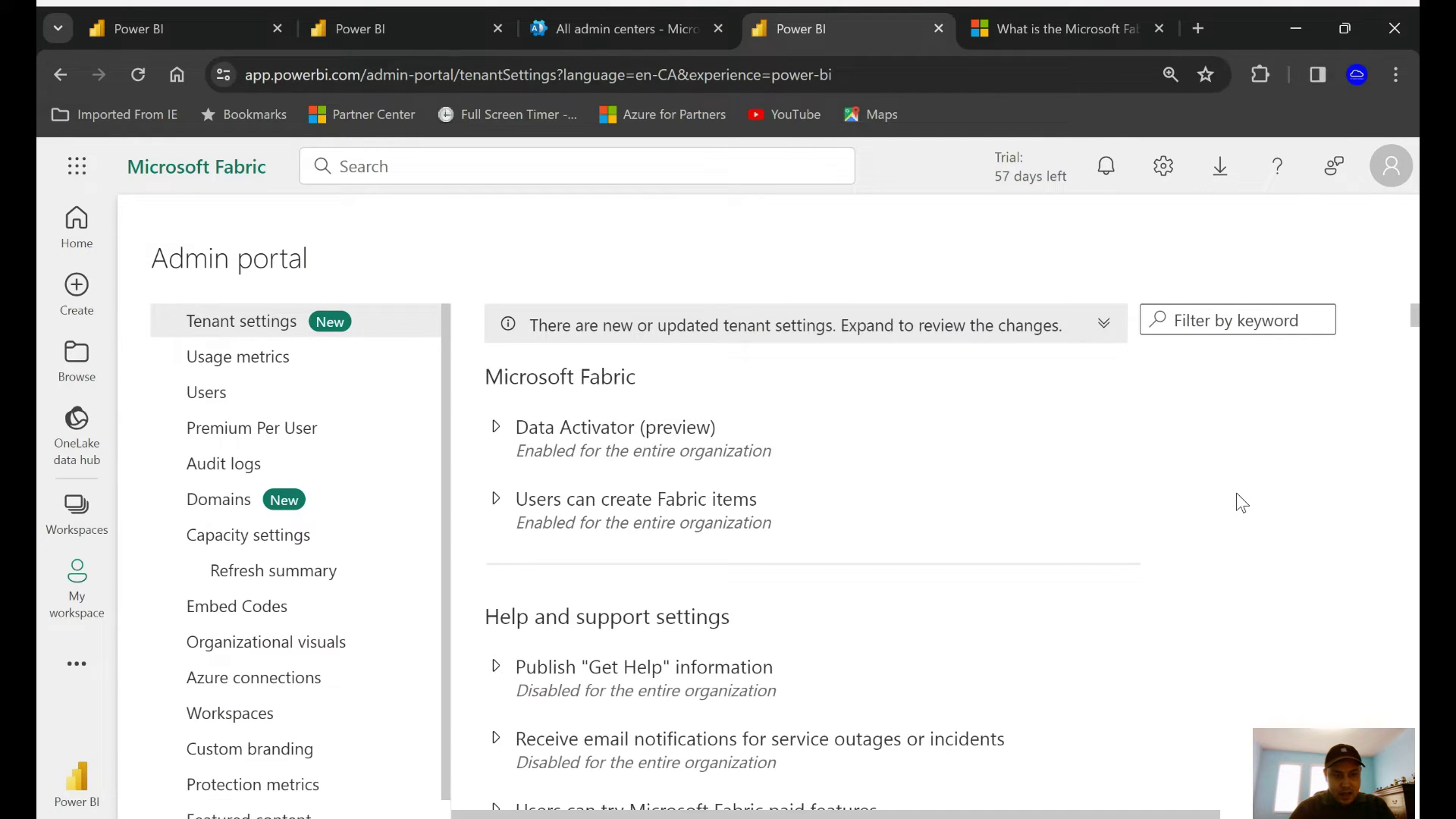
left_click(265, 545)
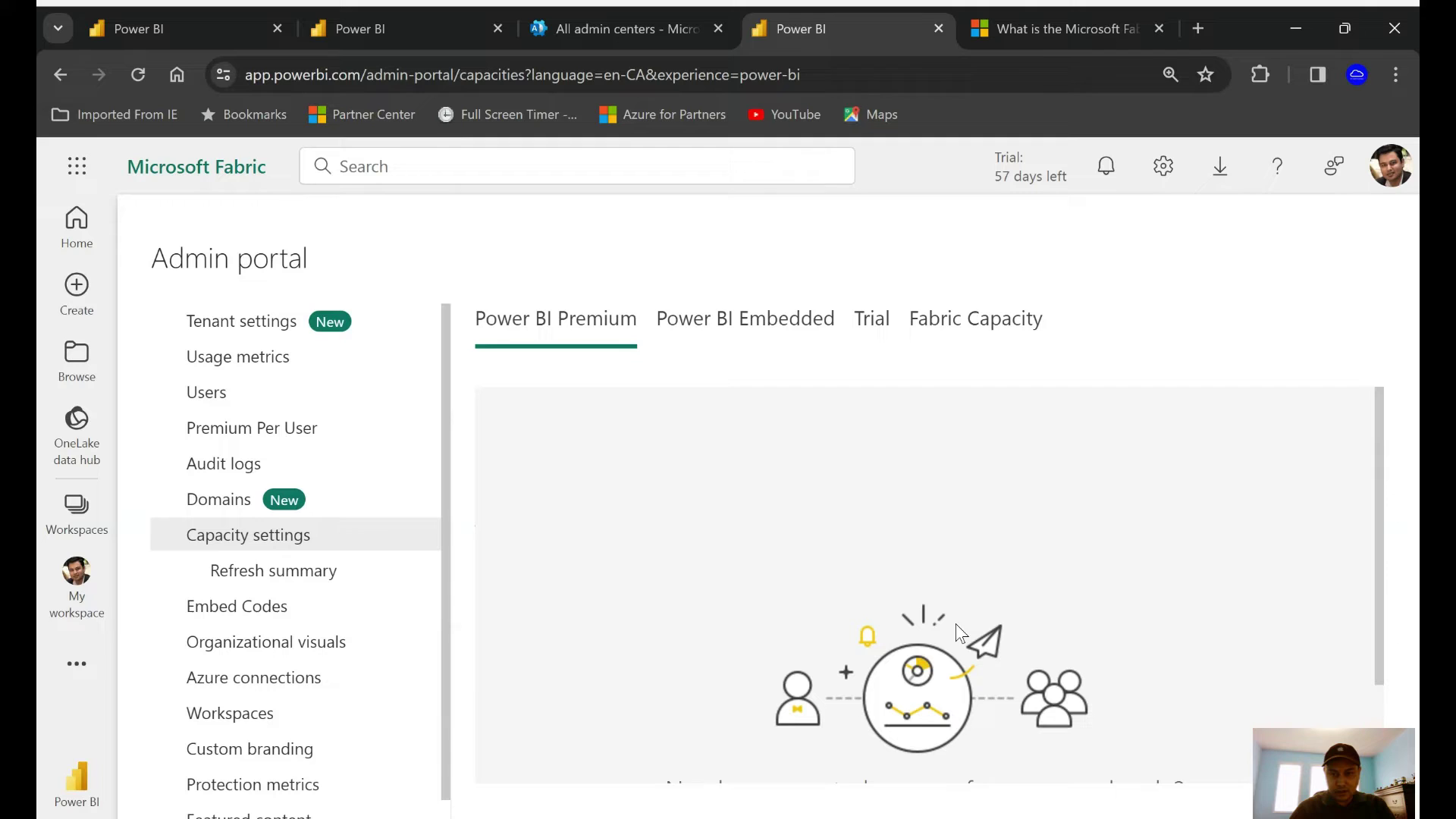
Review the Trial capacity's settings: FT1 size, Canada Central region and capacity ID.
left_click(872, 322)
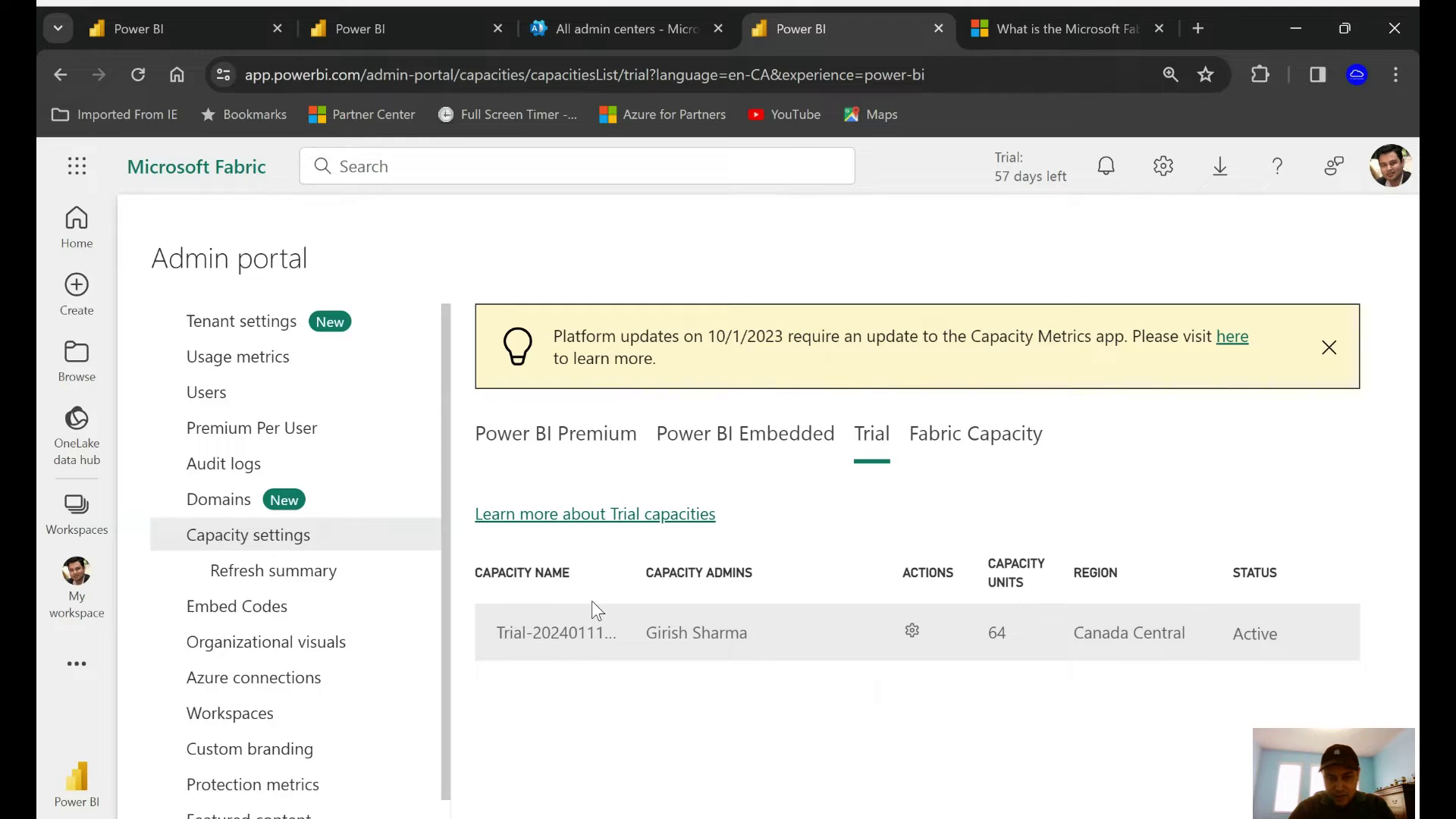
left_click(556, 633)
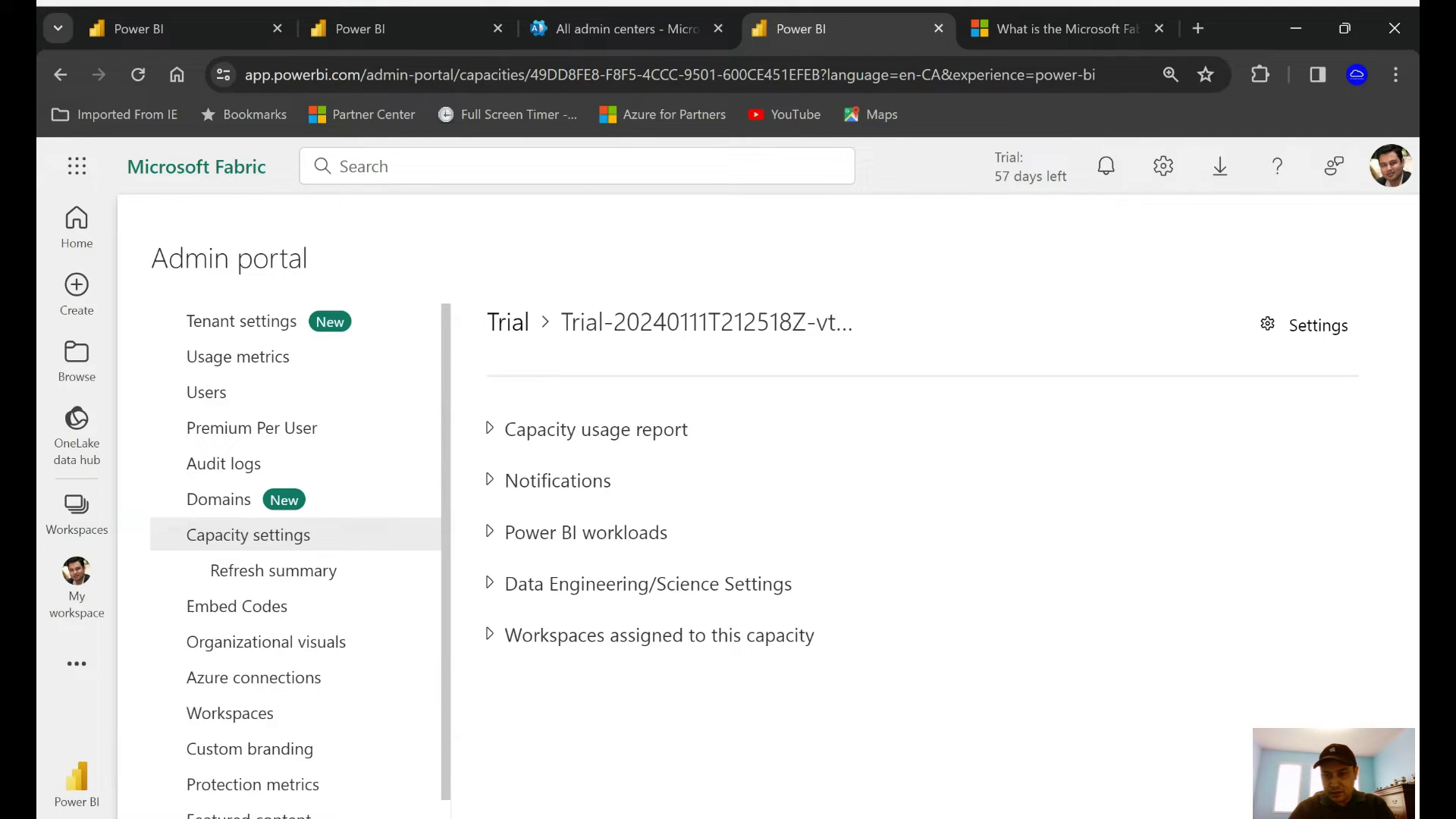
left_click(1321, 343)
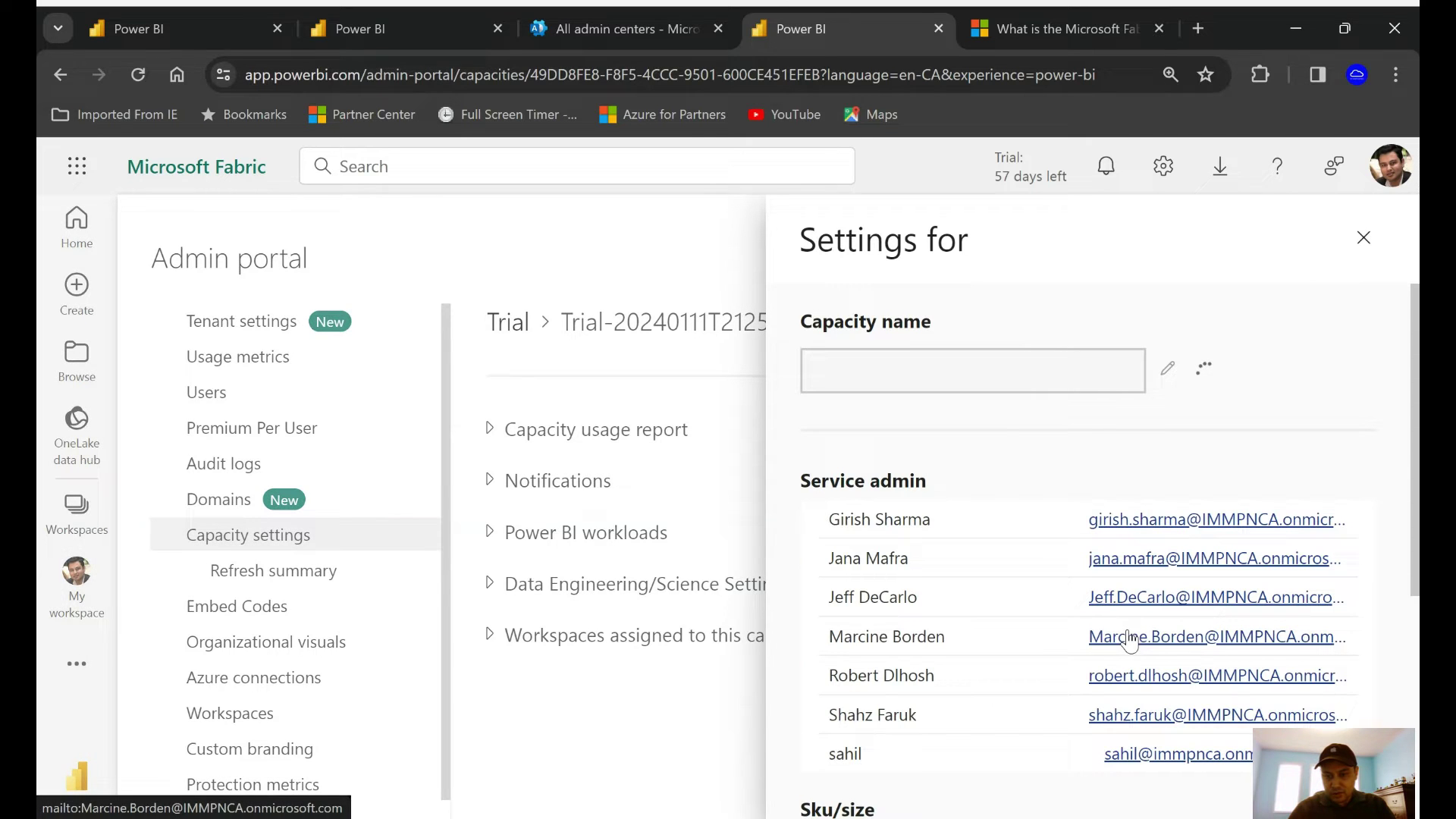
scroll(1073, 607, "down", 4)
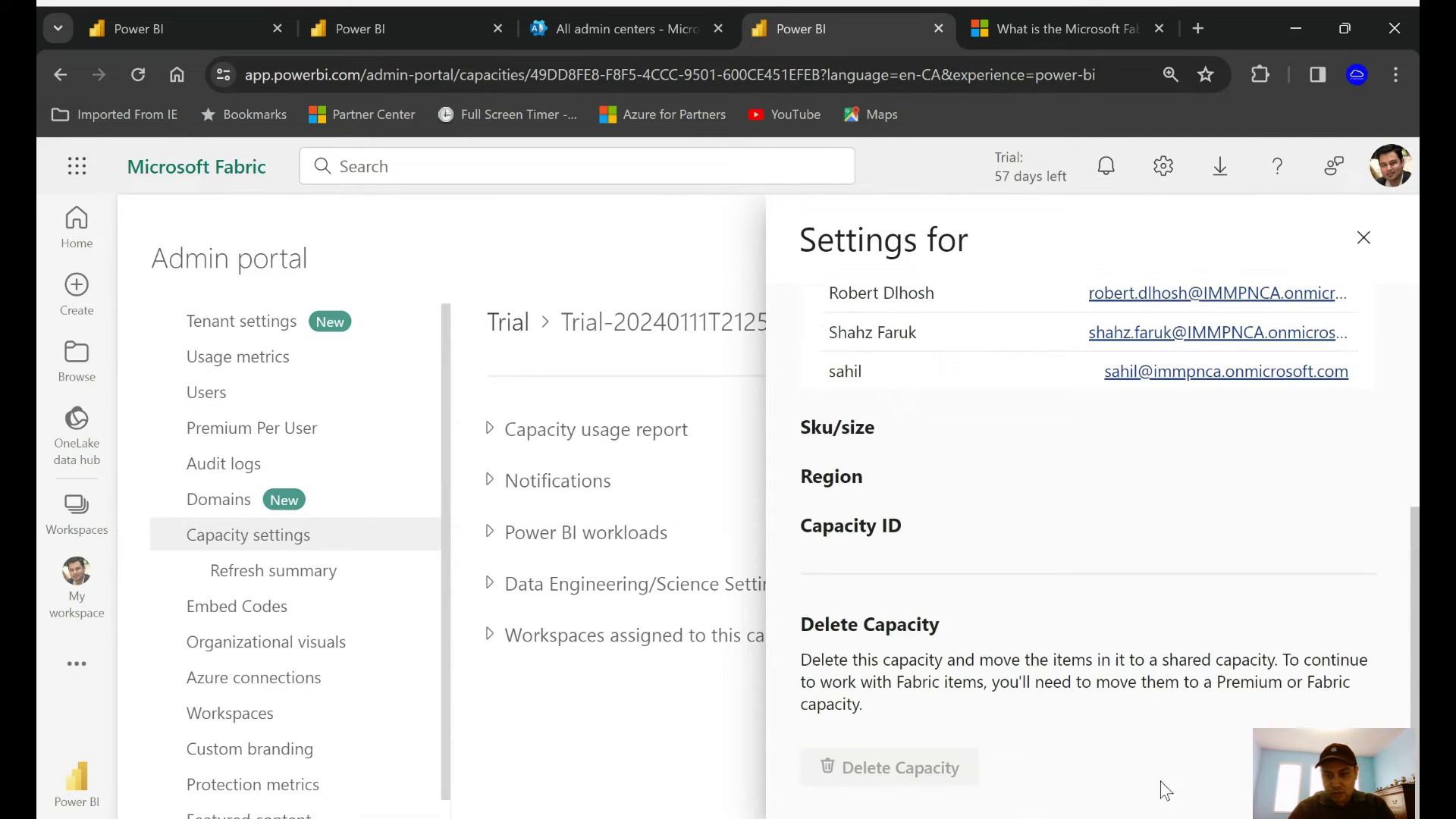
scroll(1164, 787, "up", 2)
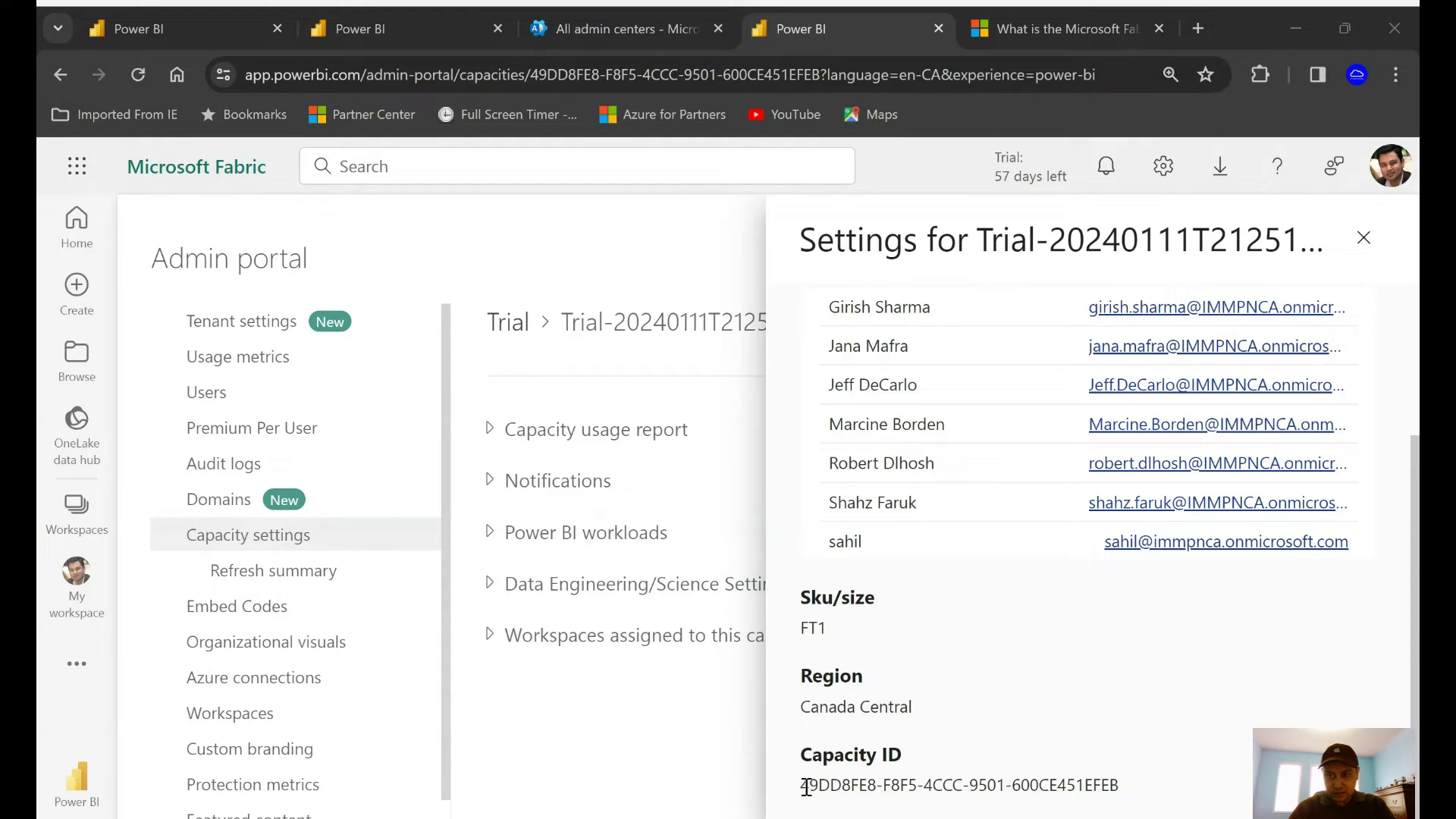
left_click(1365, 237)
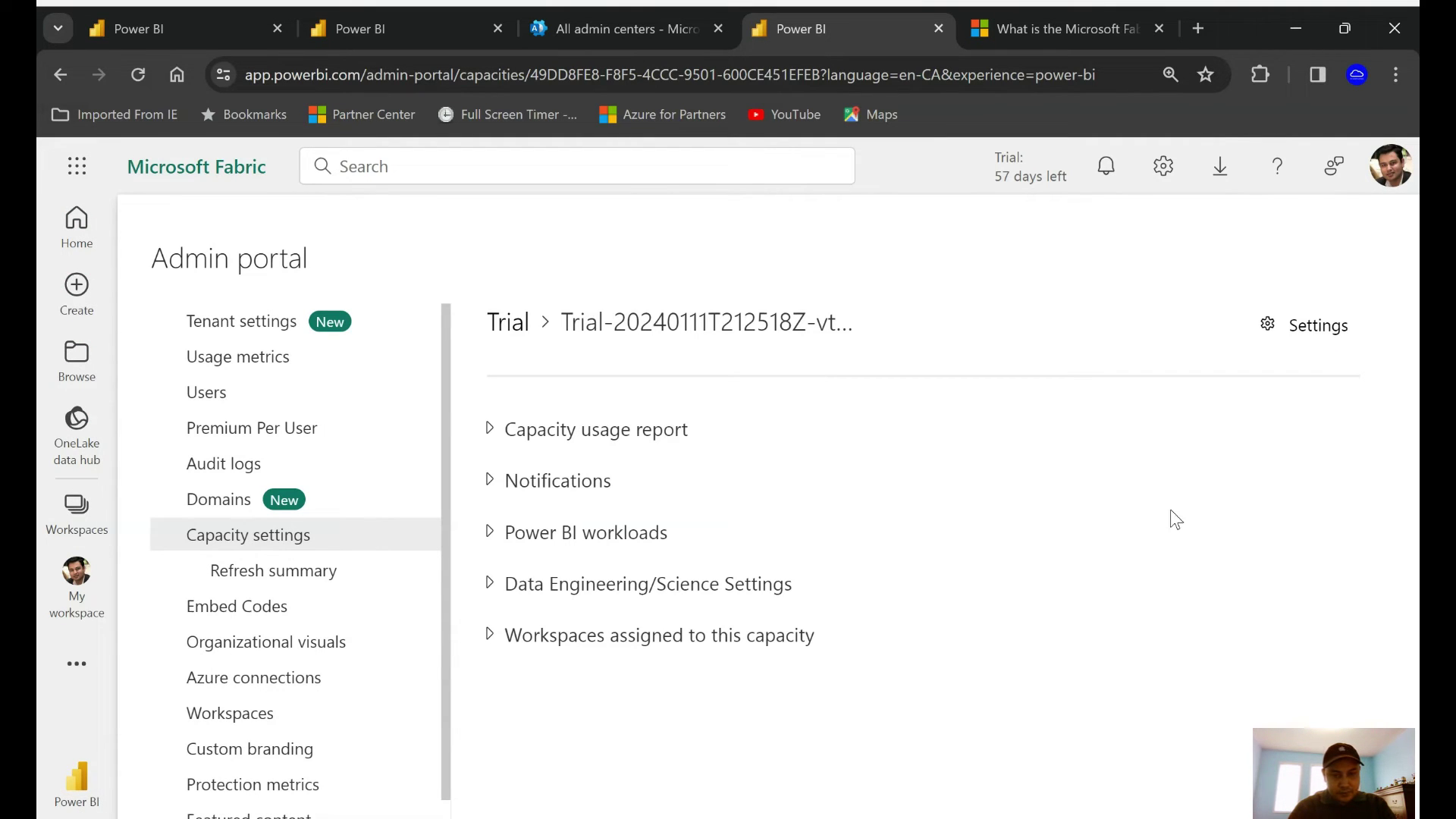
Open the Microsoft Fabric Capacity Metrics report from the installed Apps list.
left_click(64, 672)
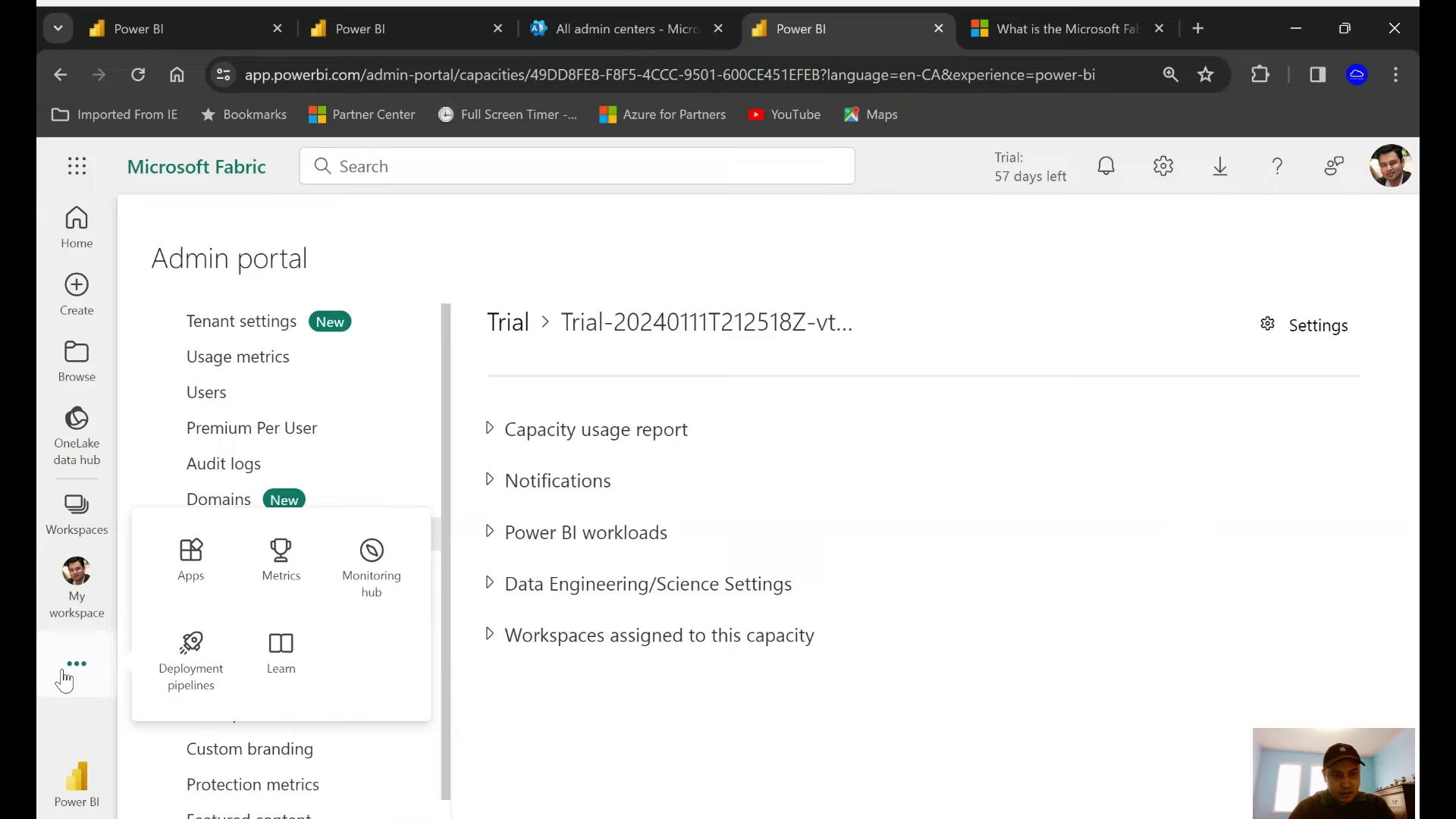
left_click(190, 560)
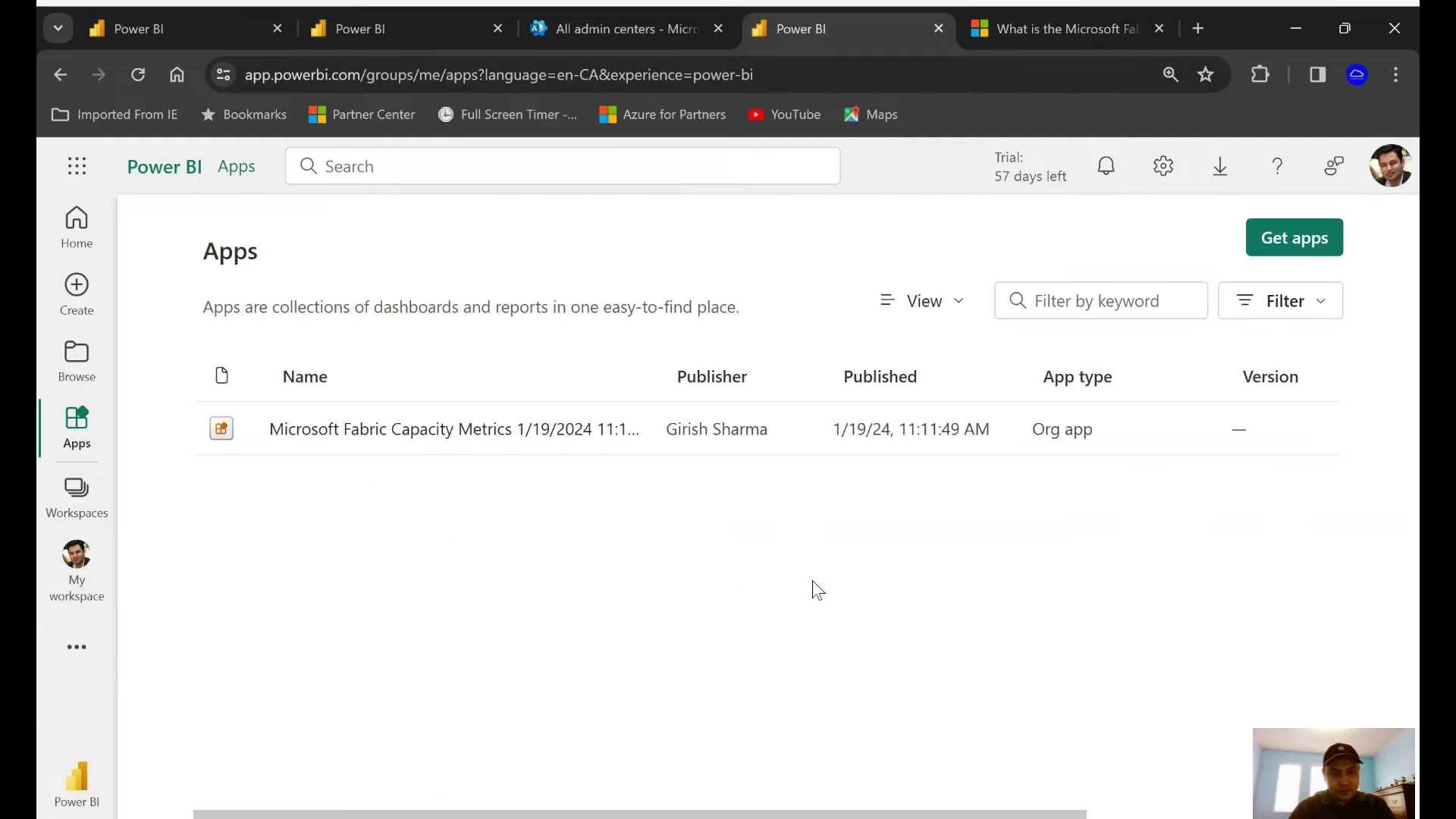
left_click(368, 446)
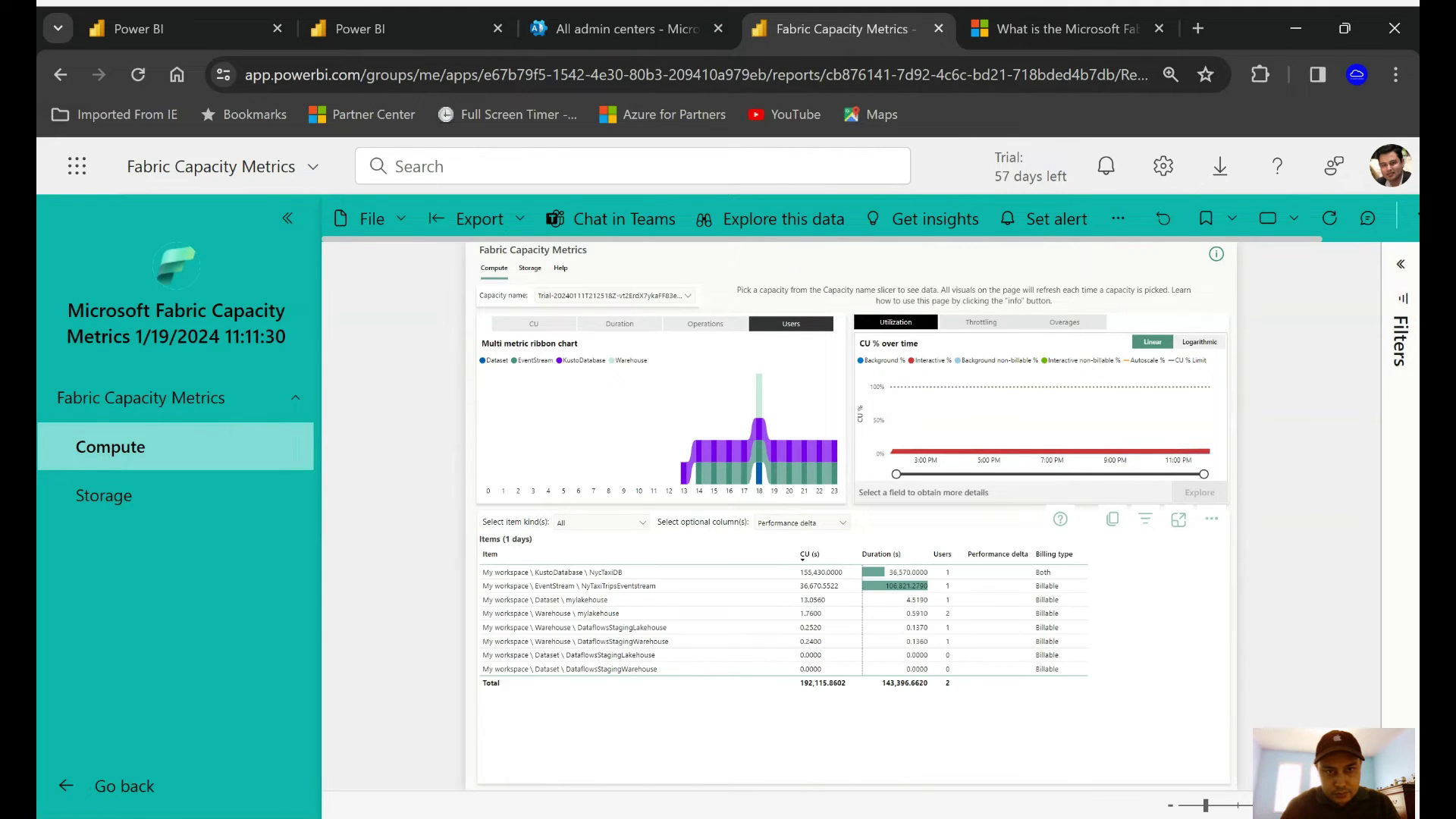
Zoom into the Compute page to read the Users ribbon chart by item type.
mouse_move(825, 617)
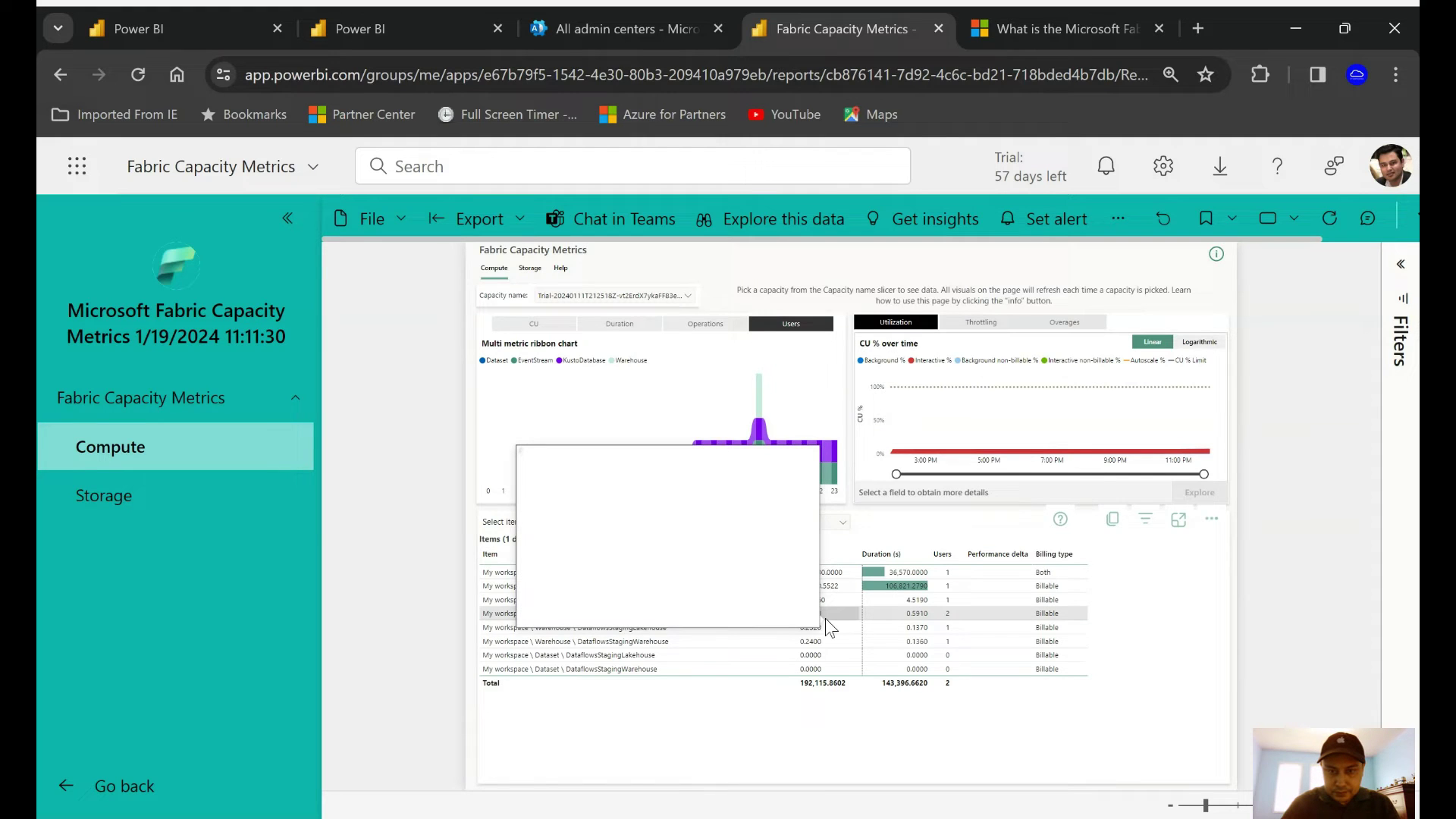
scroll(826, 617, "up", 3)
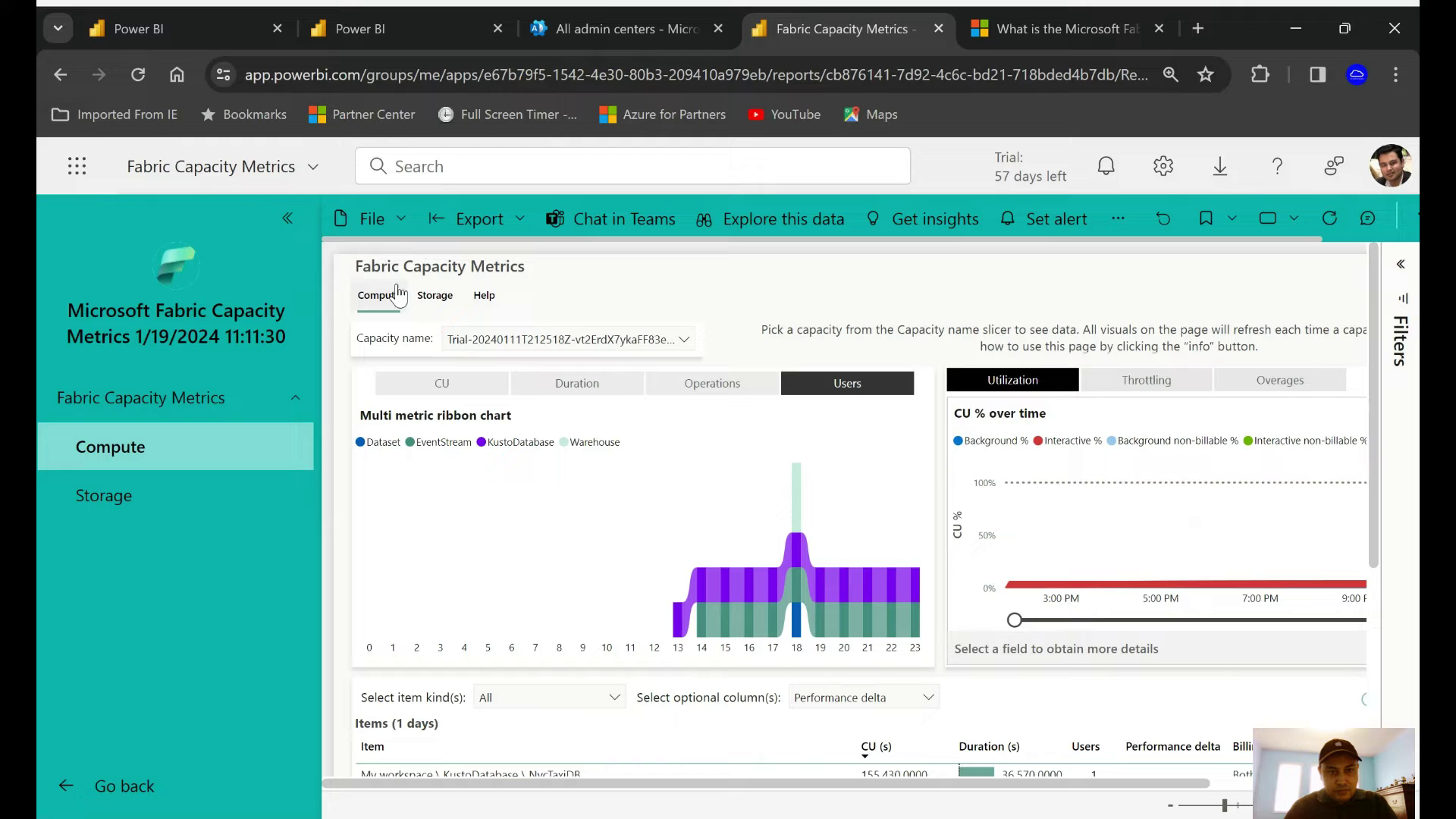
Keep Trial in the Capacity name slicer and show CU per item in the ribbon chart.
left_click(627, 345)
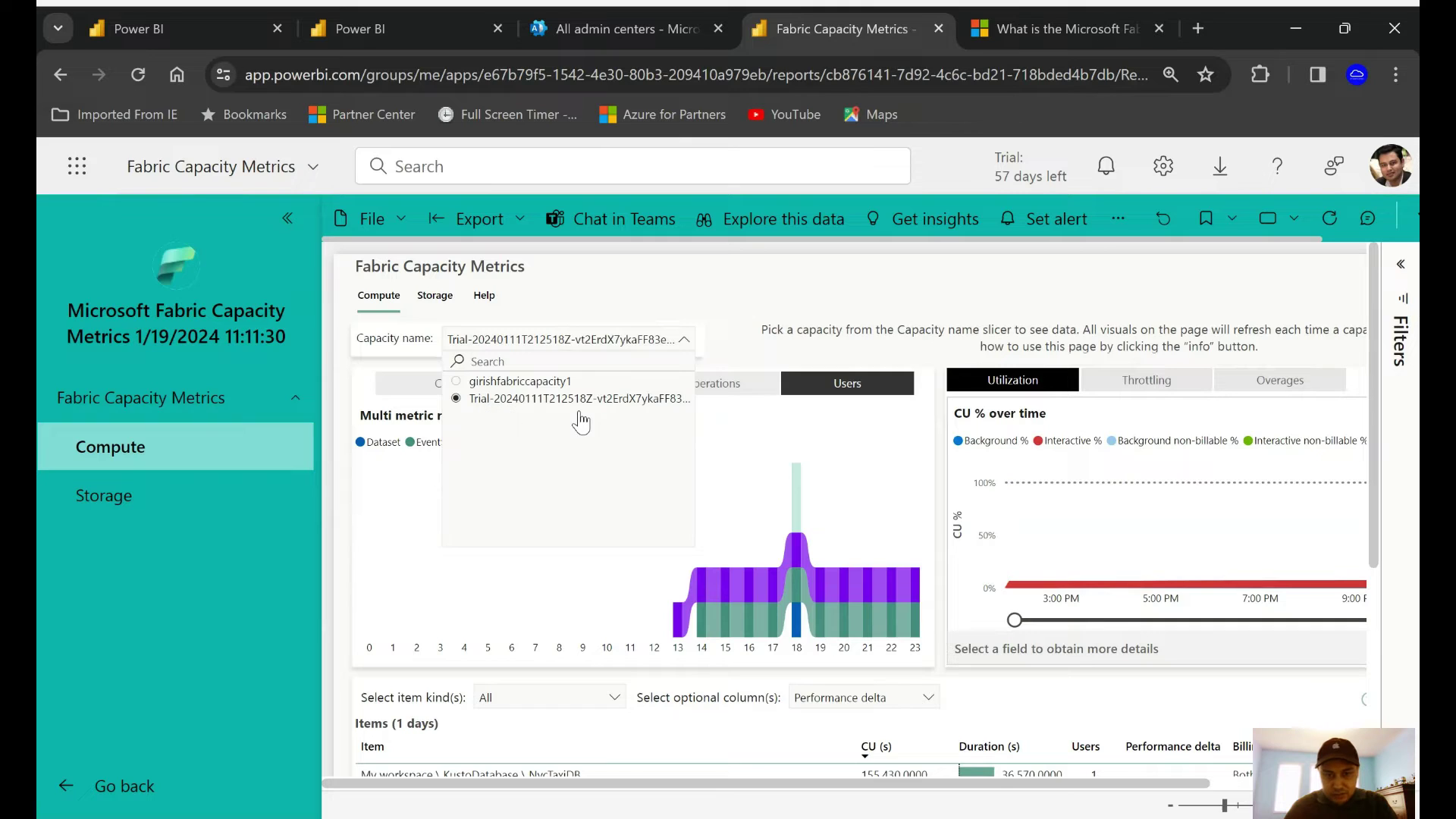
left_click(529, 402)
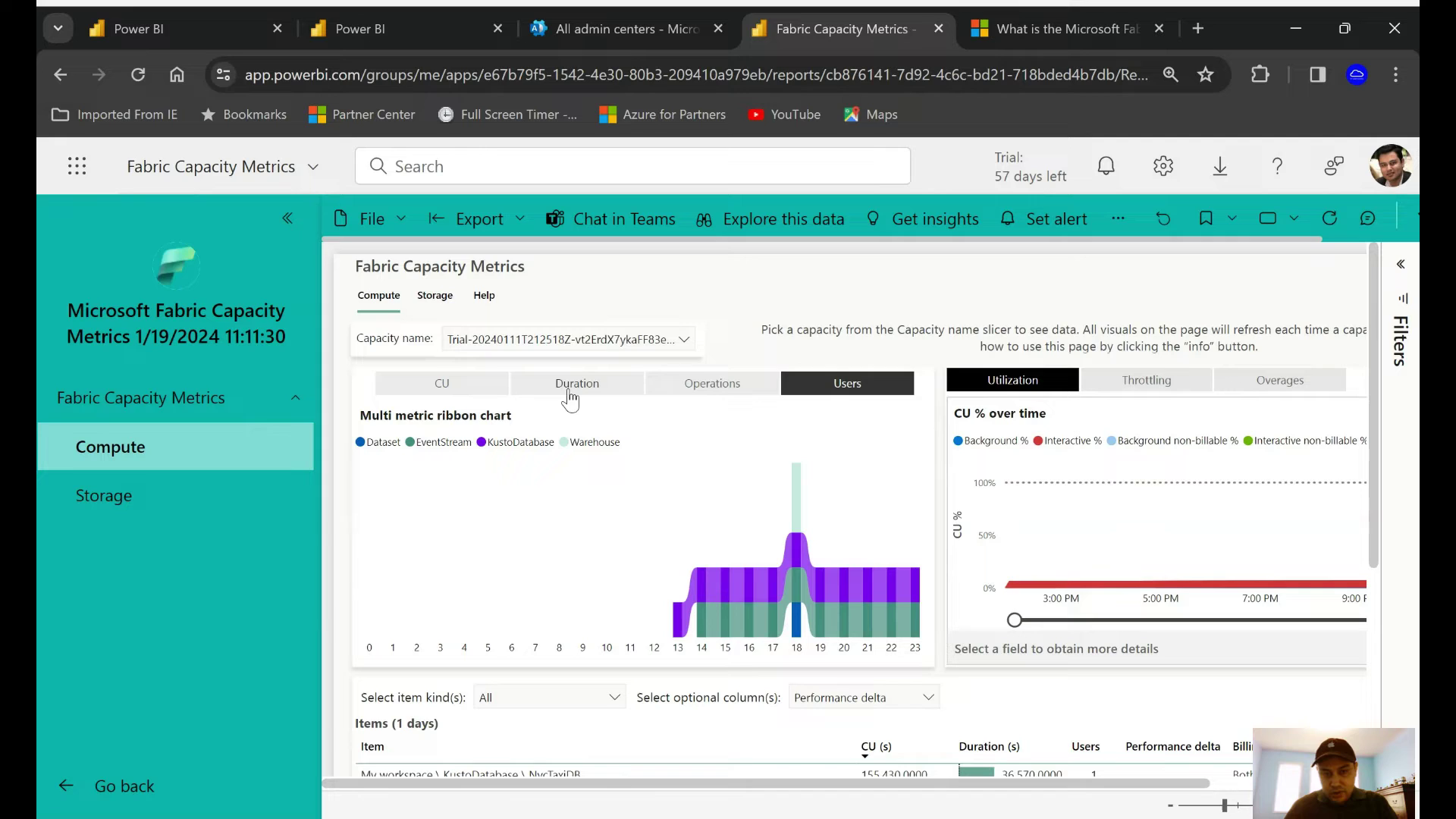
left_click(835, 396)
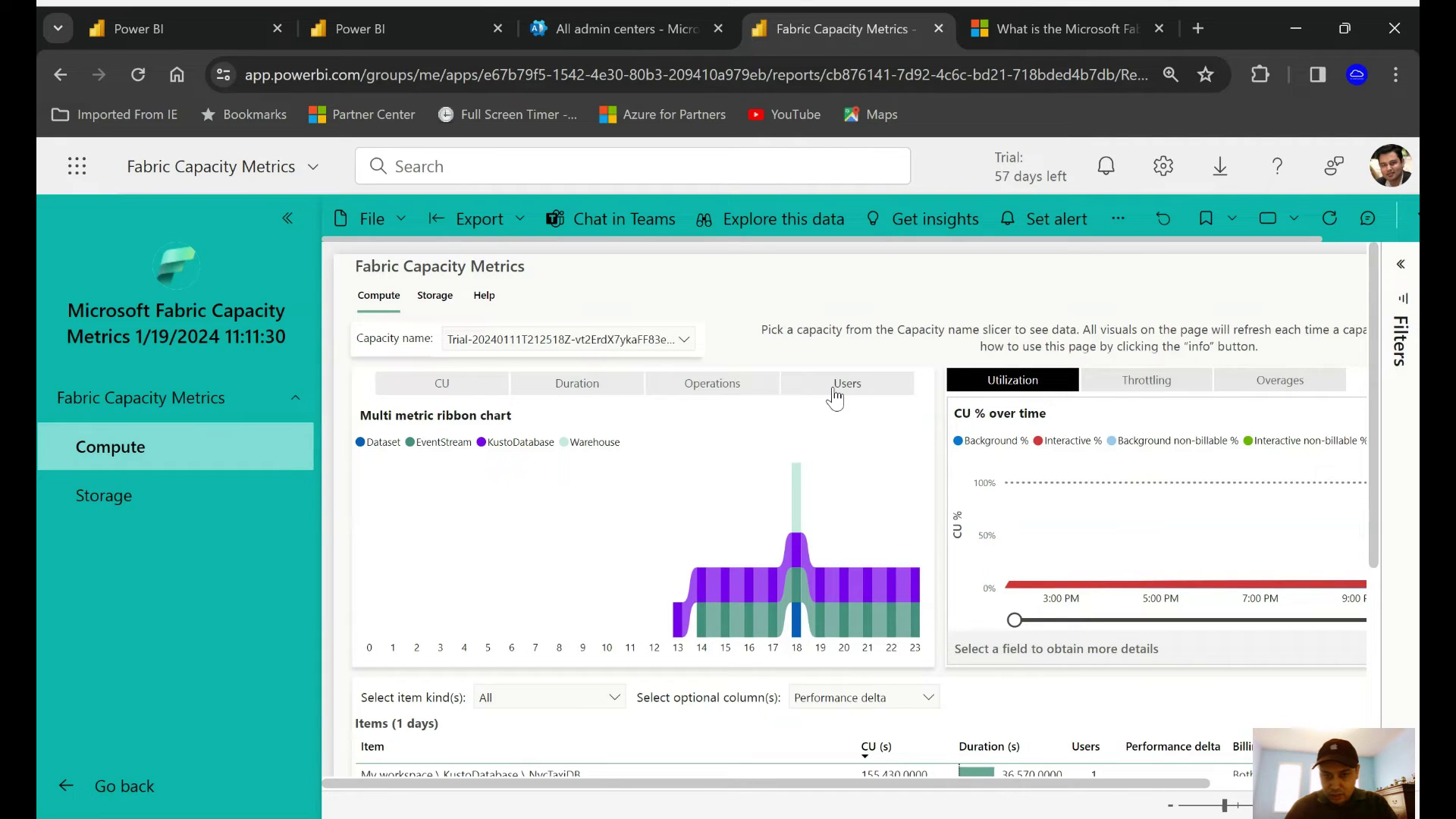
left_click(835, 396)
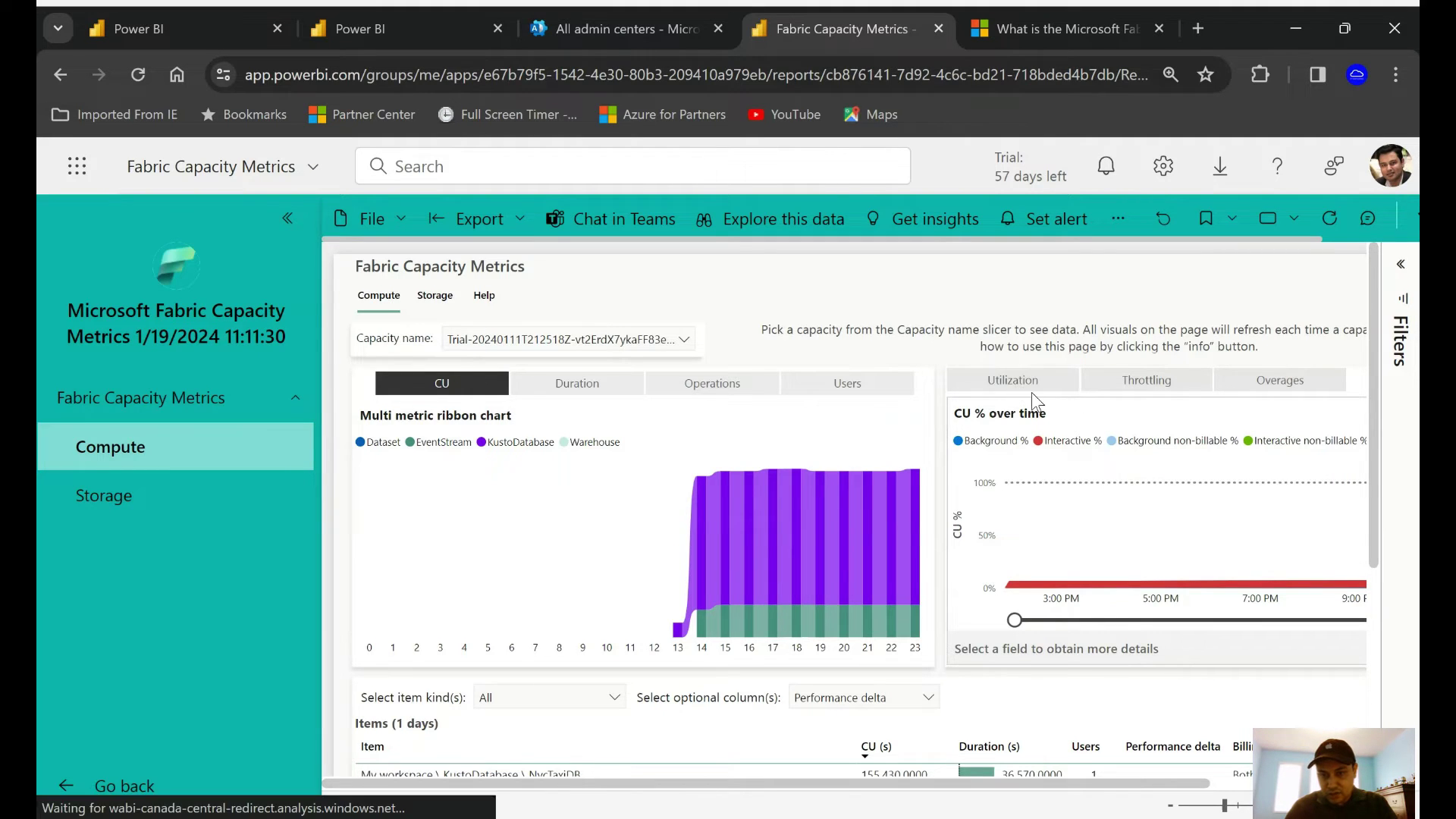
Show the Overages % over time chart and view the items table totalling 192,115.8602 CU seconds.
left_click(1168, 398)
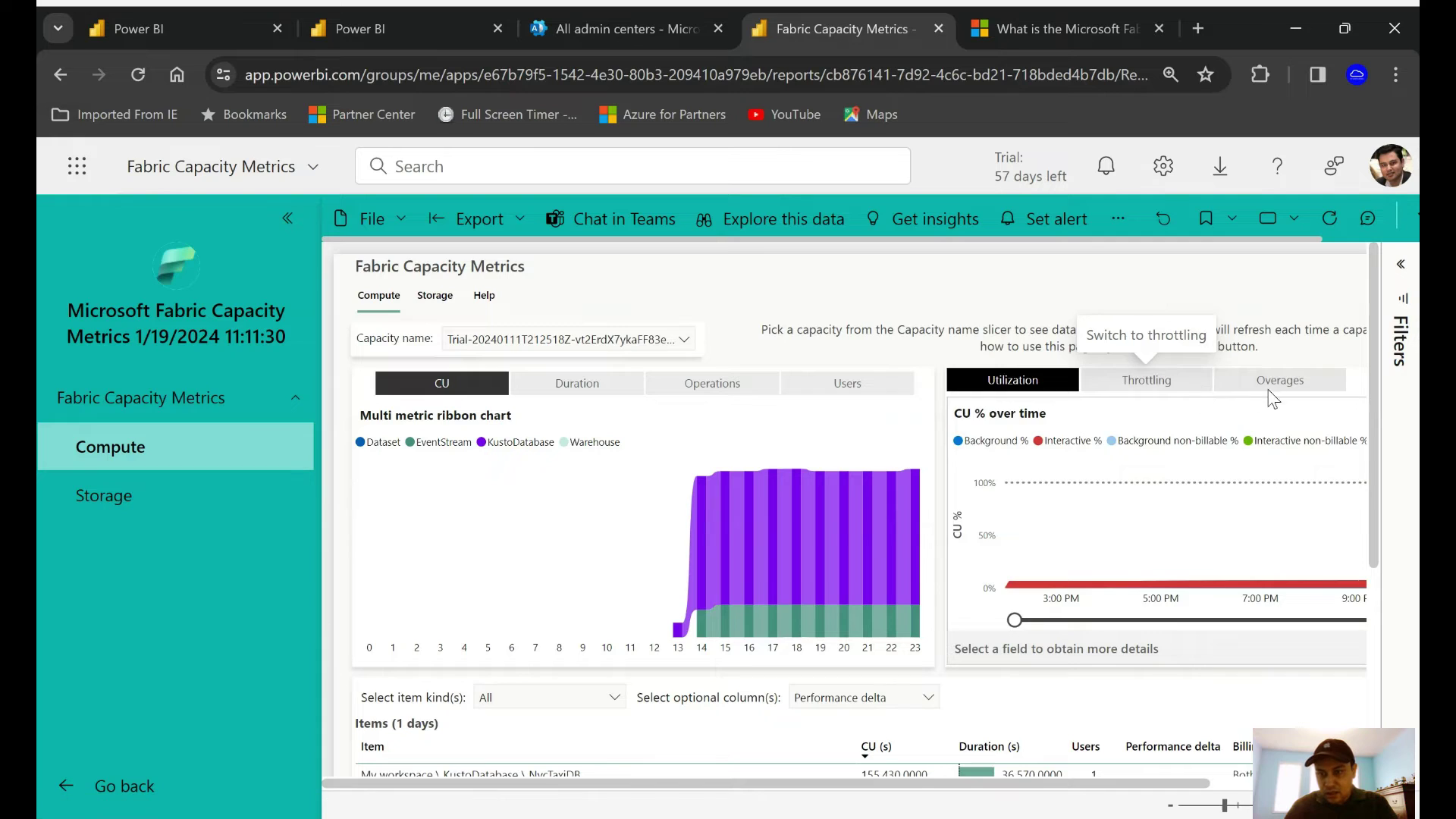
left_click(1277, 391)
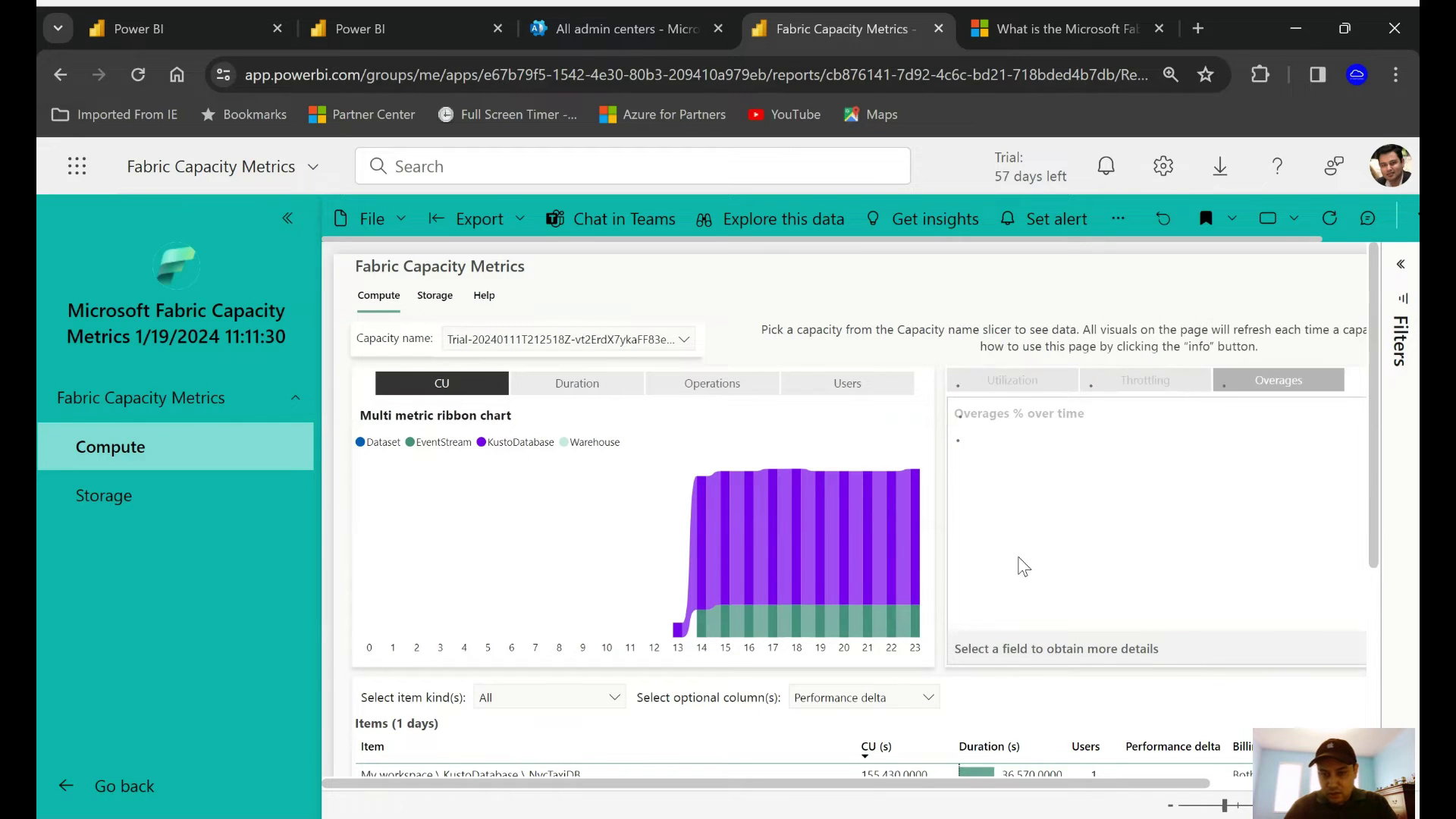
mouse_move(816, 626)
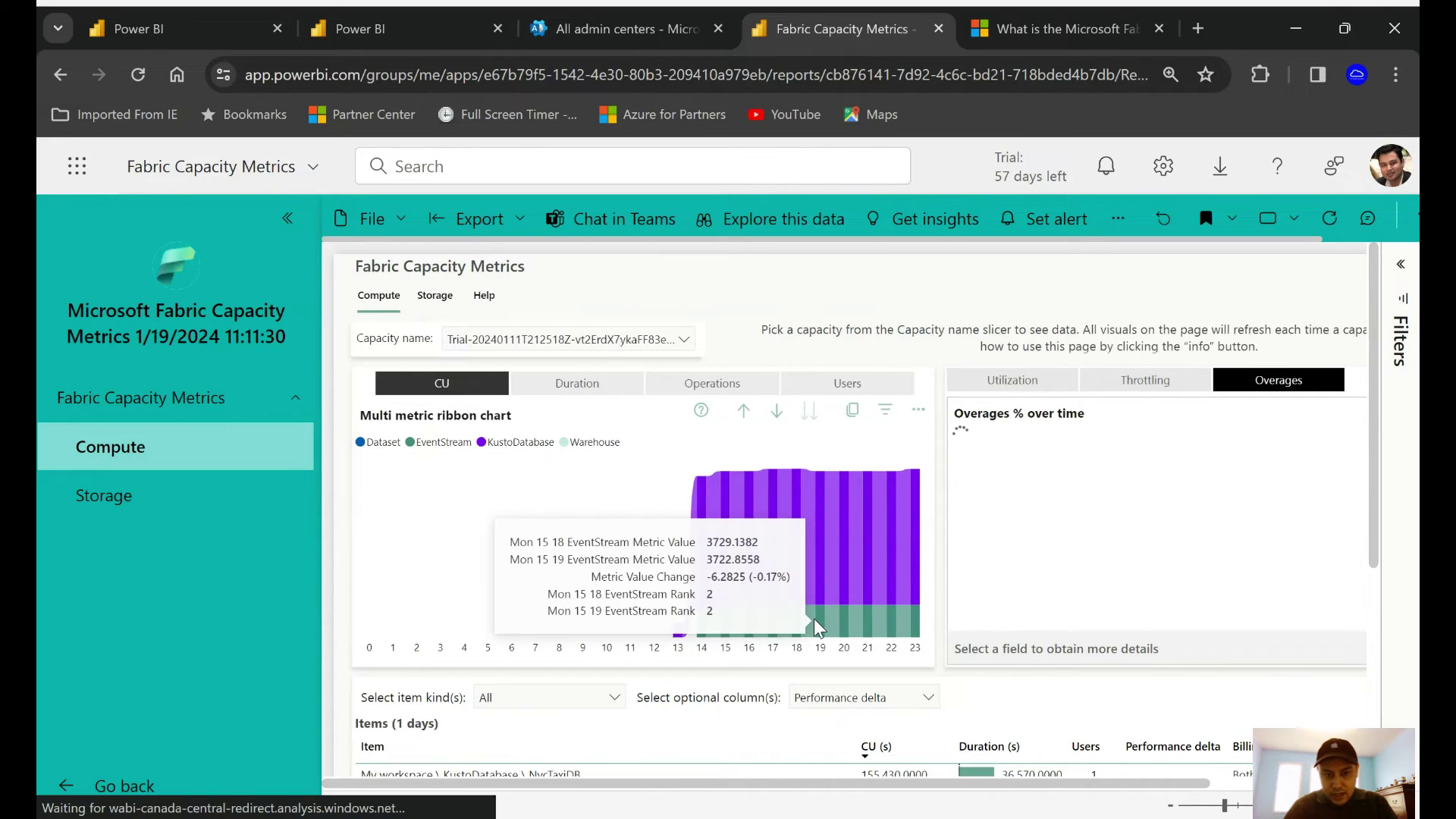
scroll(818, 628, "down", 2)
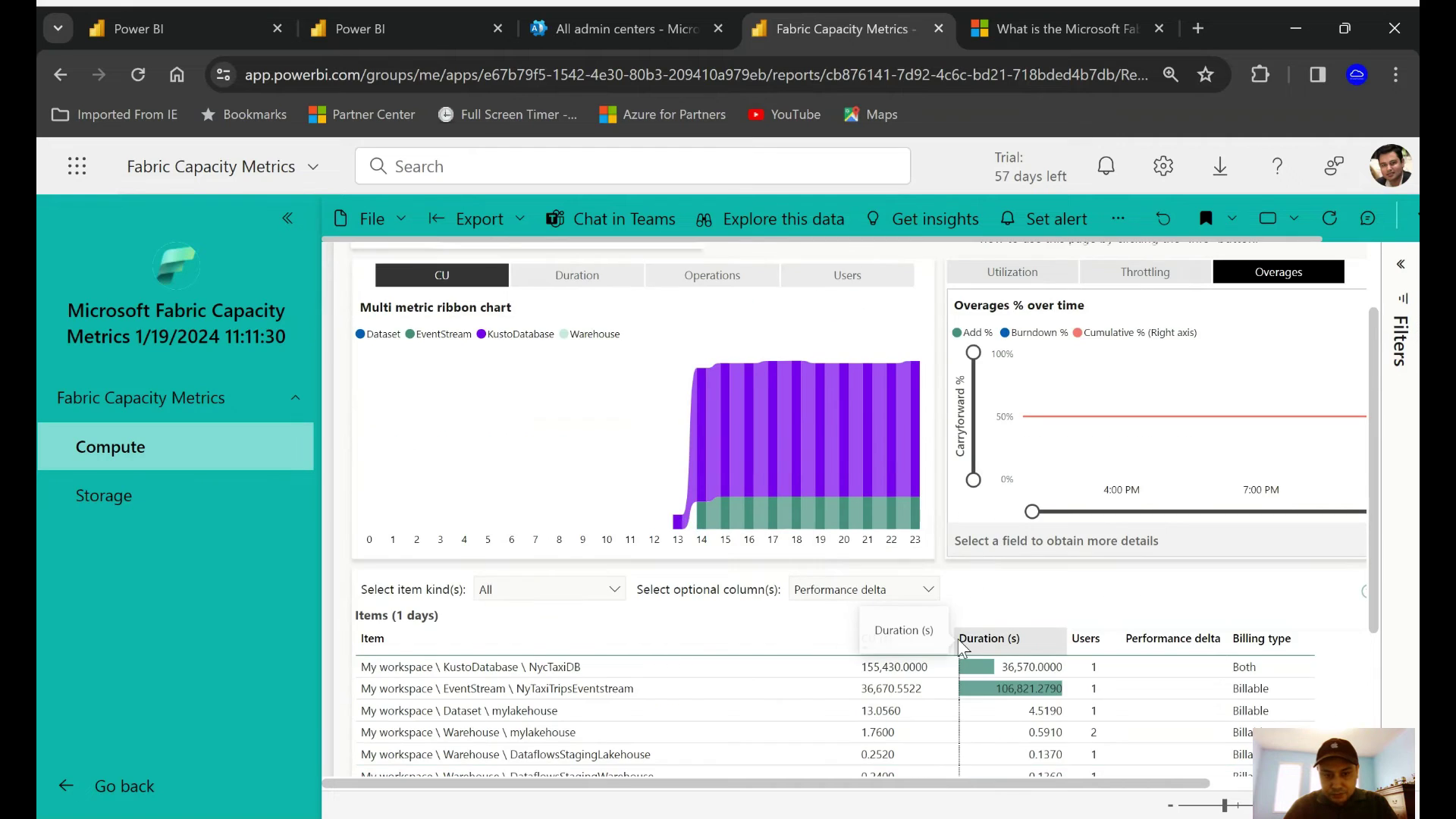
scroll(816, 627, "down", 4)
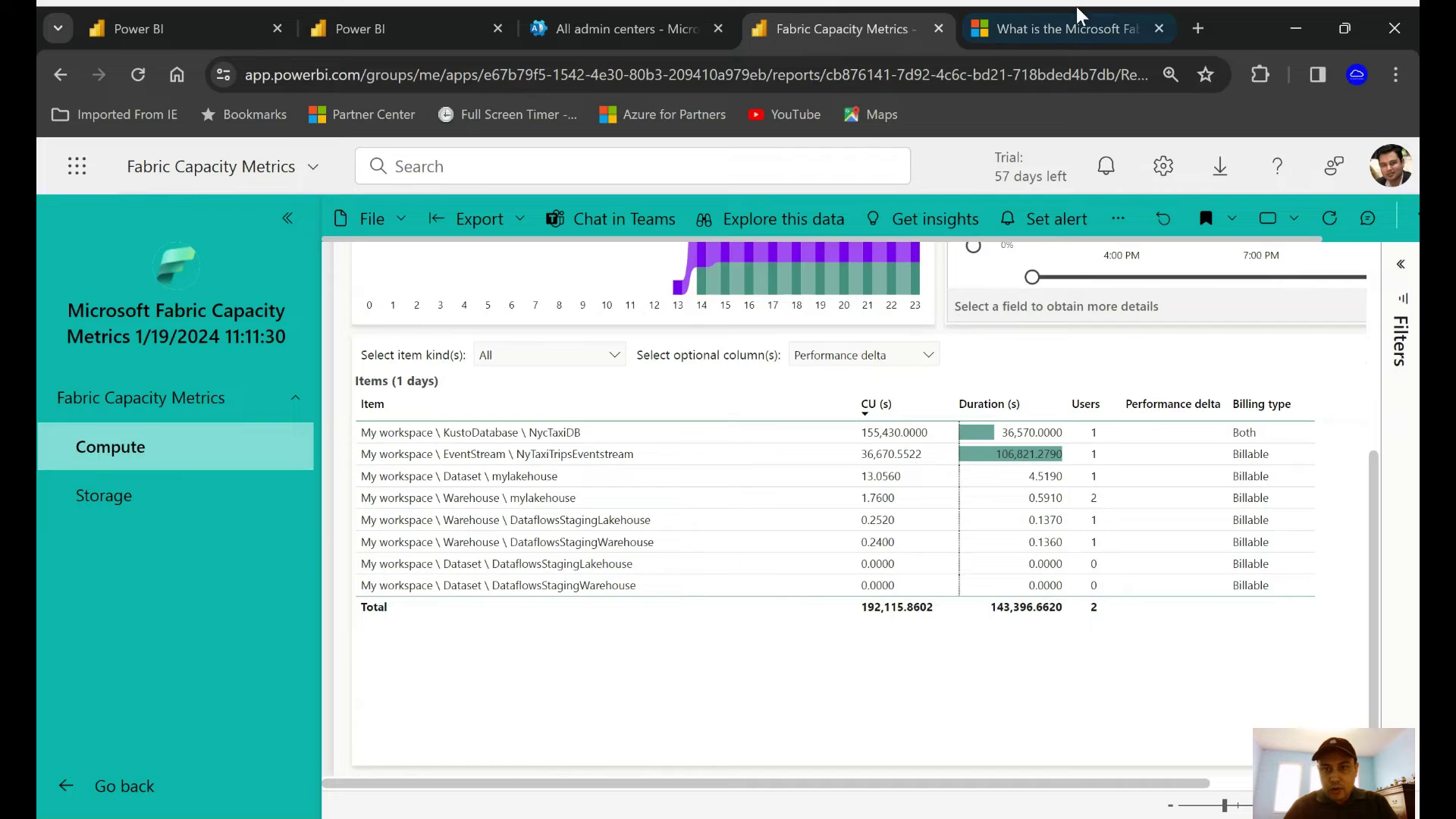
Switch to the Microsoft Learn article on the metrics app and highlight its title.
left_click(1074, 26)
scroll(657, 651, "up", 5)
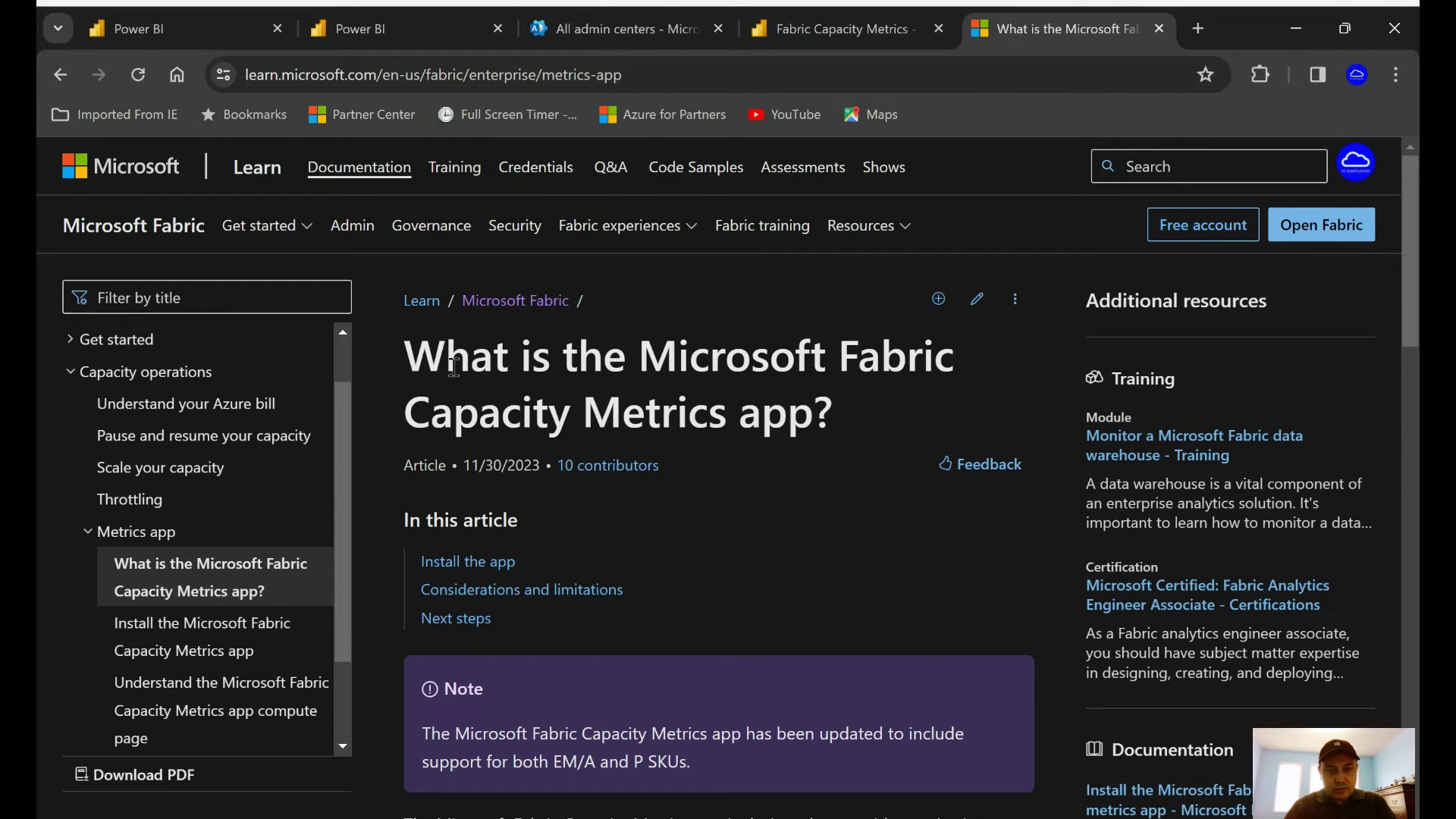
left_click_drag(400, 350, 845, 425)
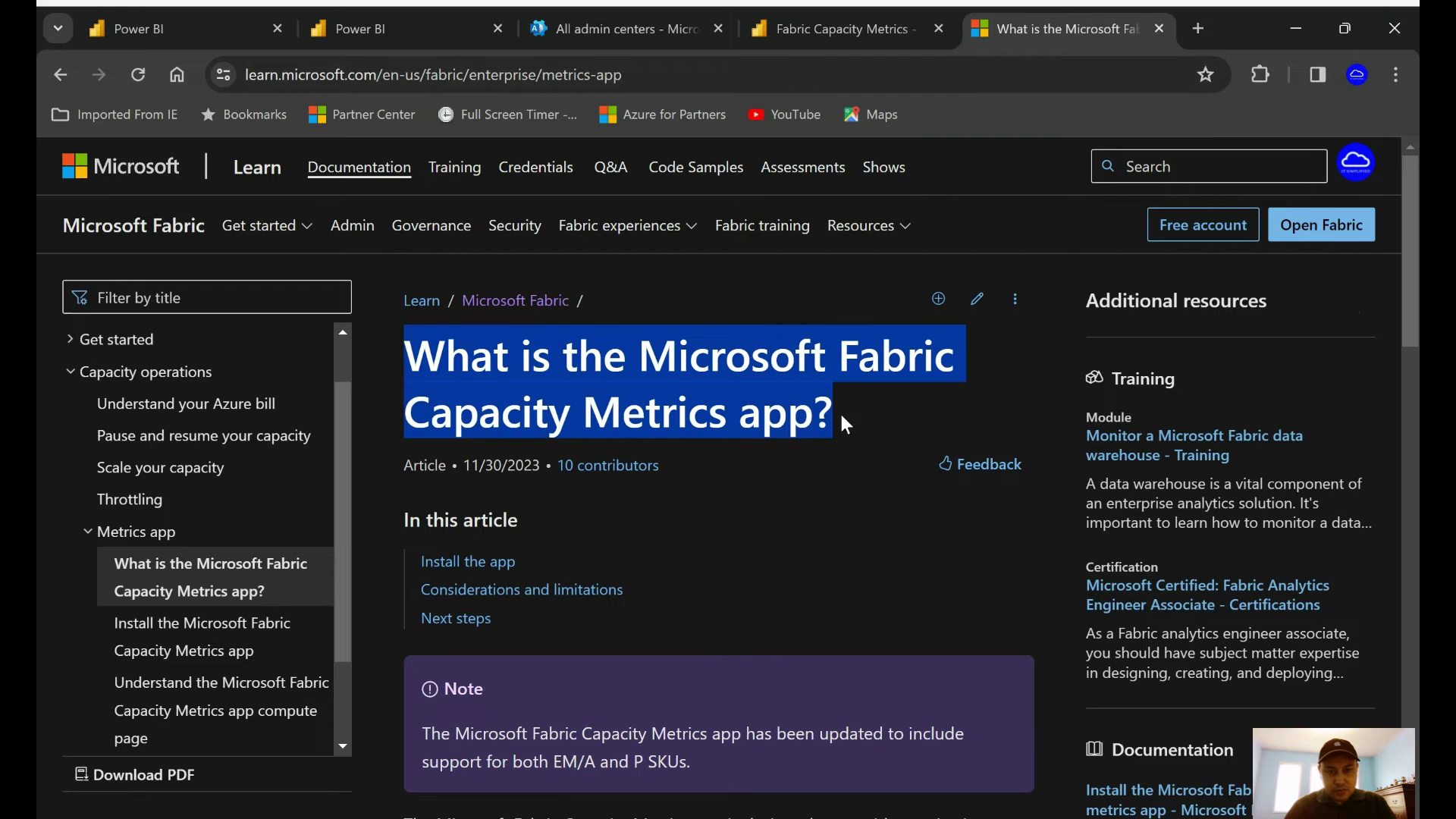
scroll(716, 539, "down", 3)
scroll(208, 660, "down", 3)
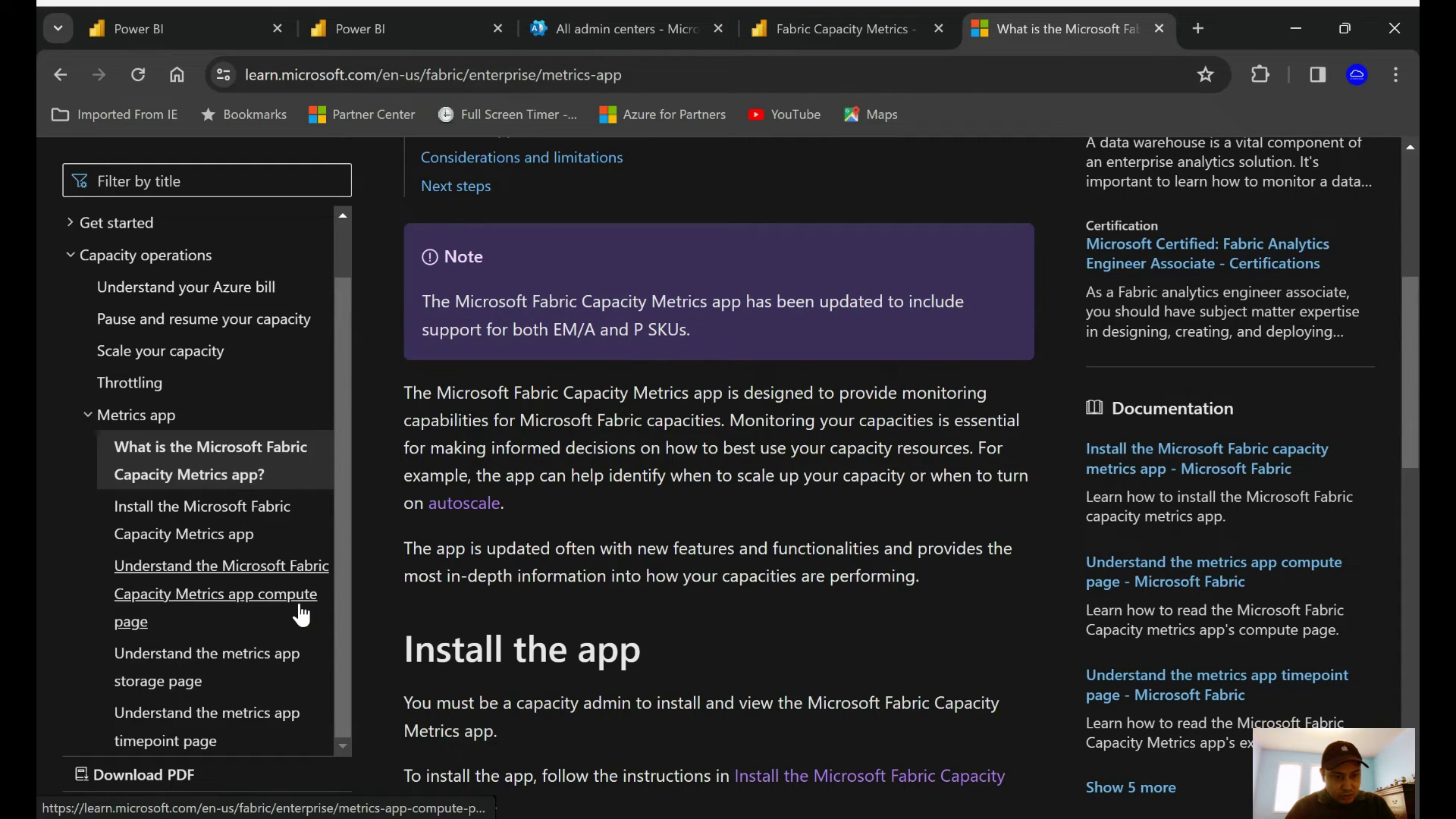
Read the Learn article on the Capacity Metrics compute page and its Utilization chart.
left_click(202, 599)
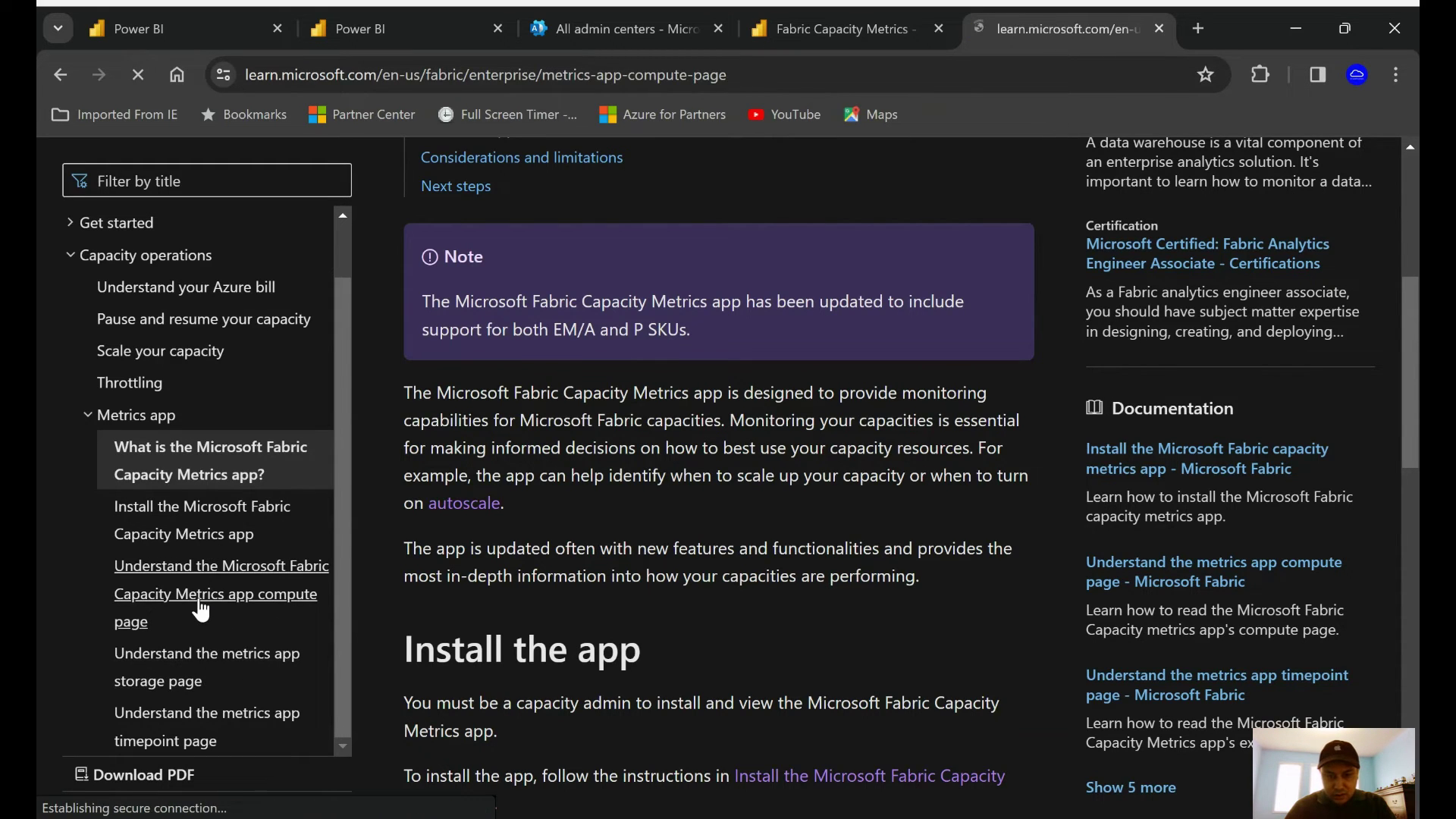
scroll(959, 619, "down", 12)
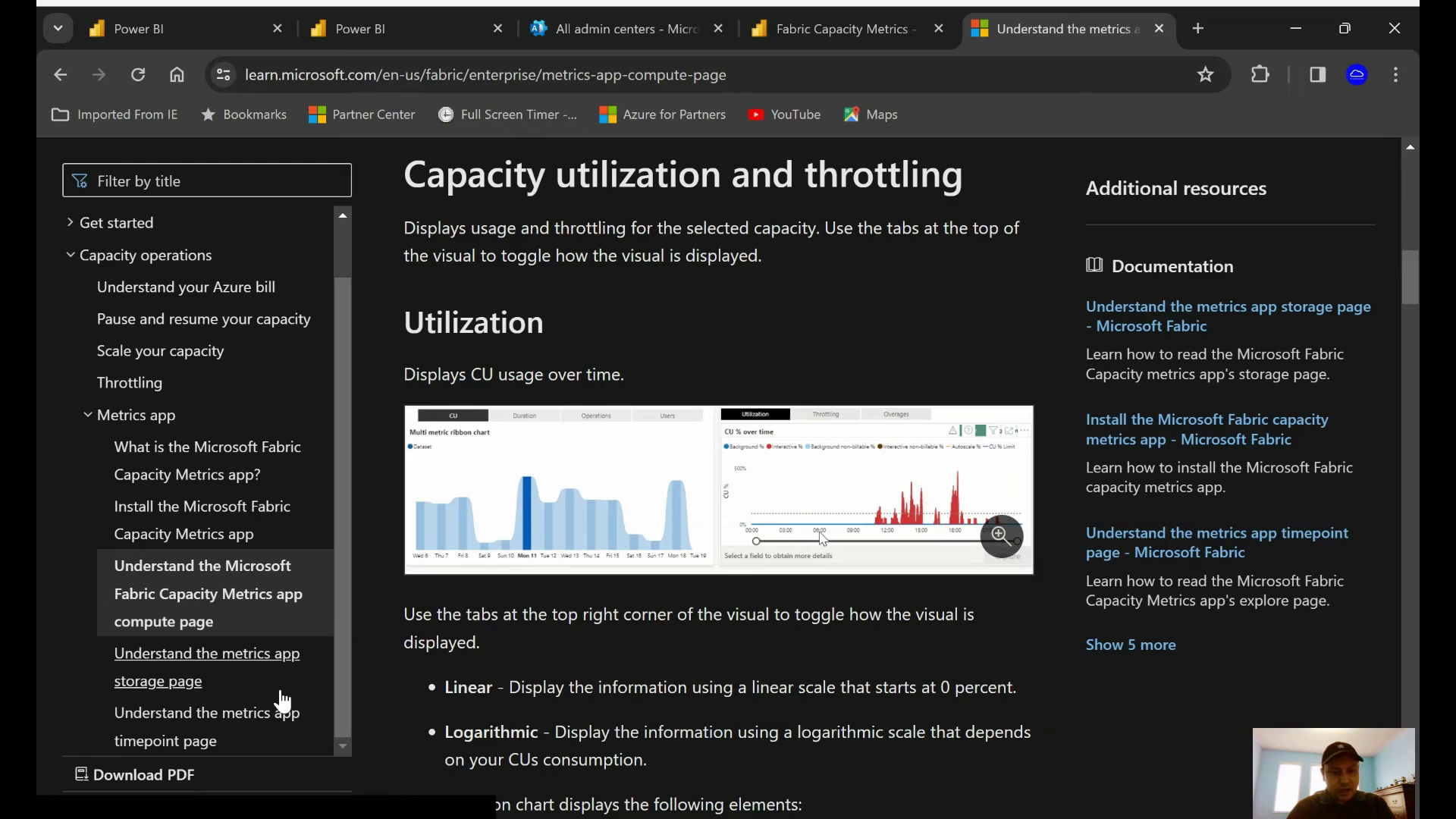
scroll(231, 697, "down", 1)
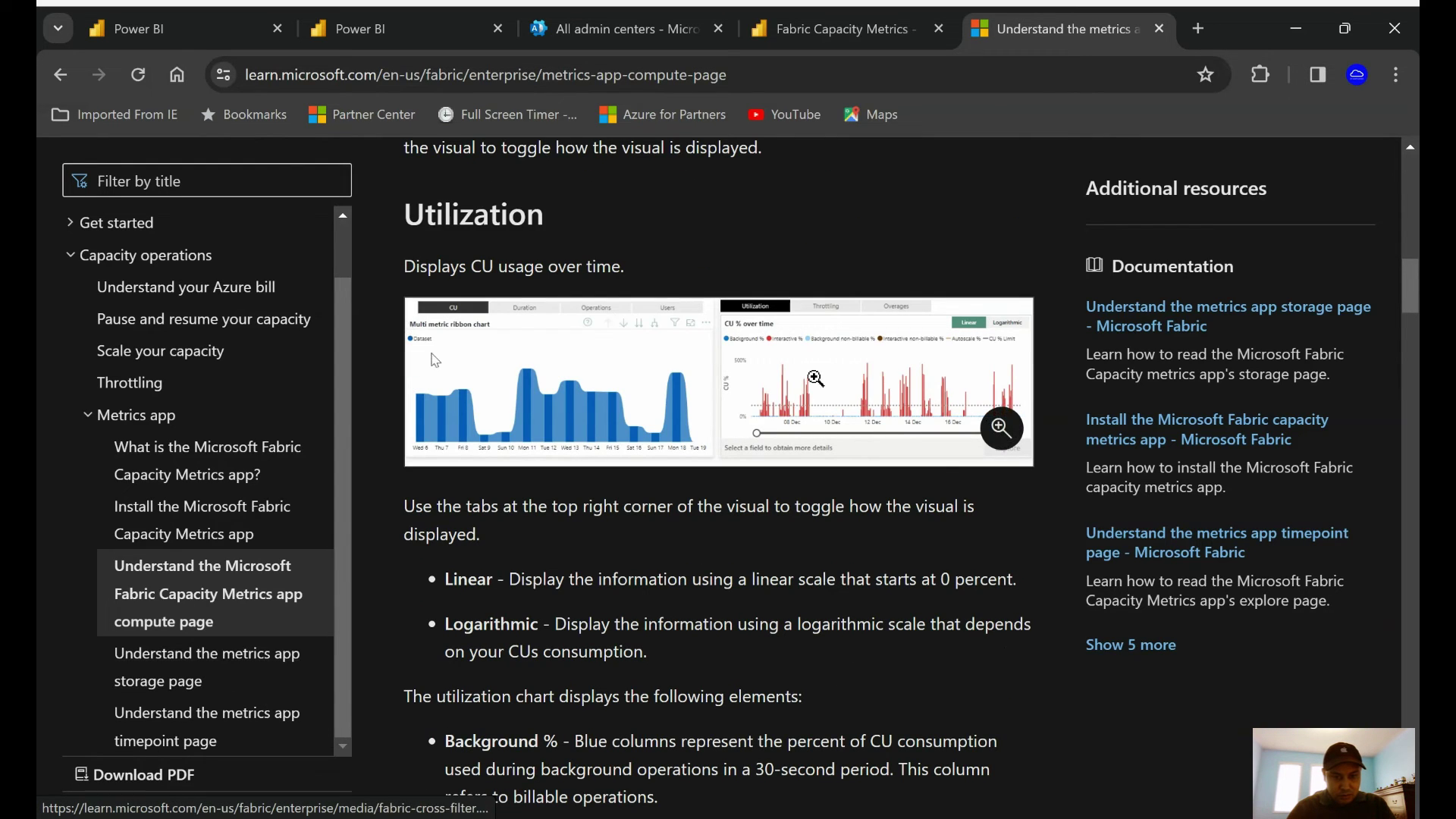
left_click_drag(343, 516, 349, 463)
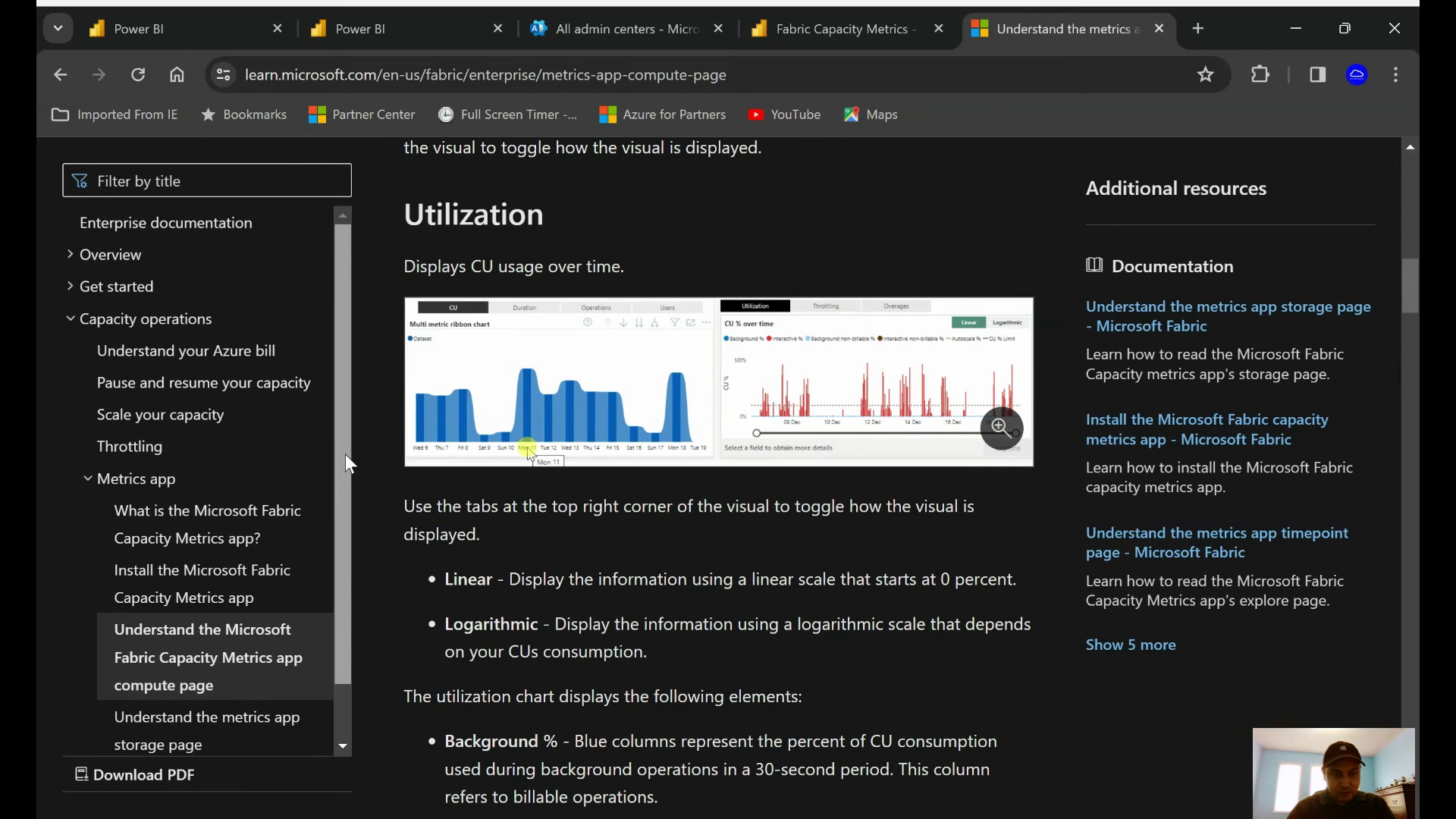
scroll(350, 463, "down", 1)
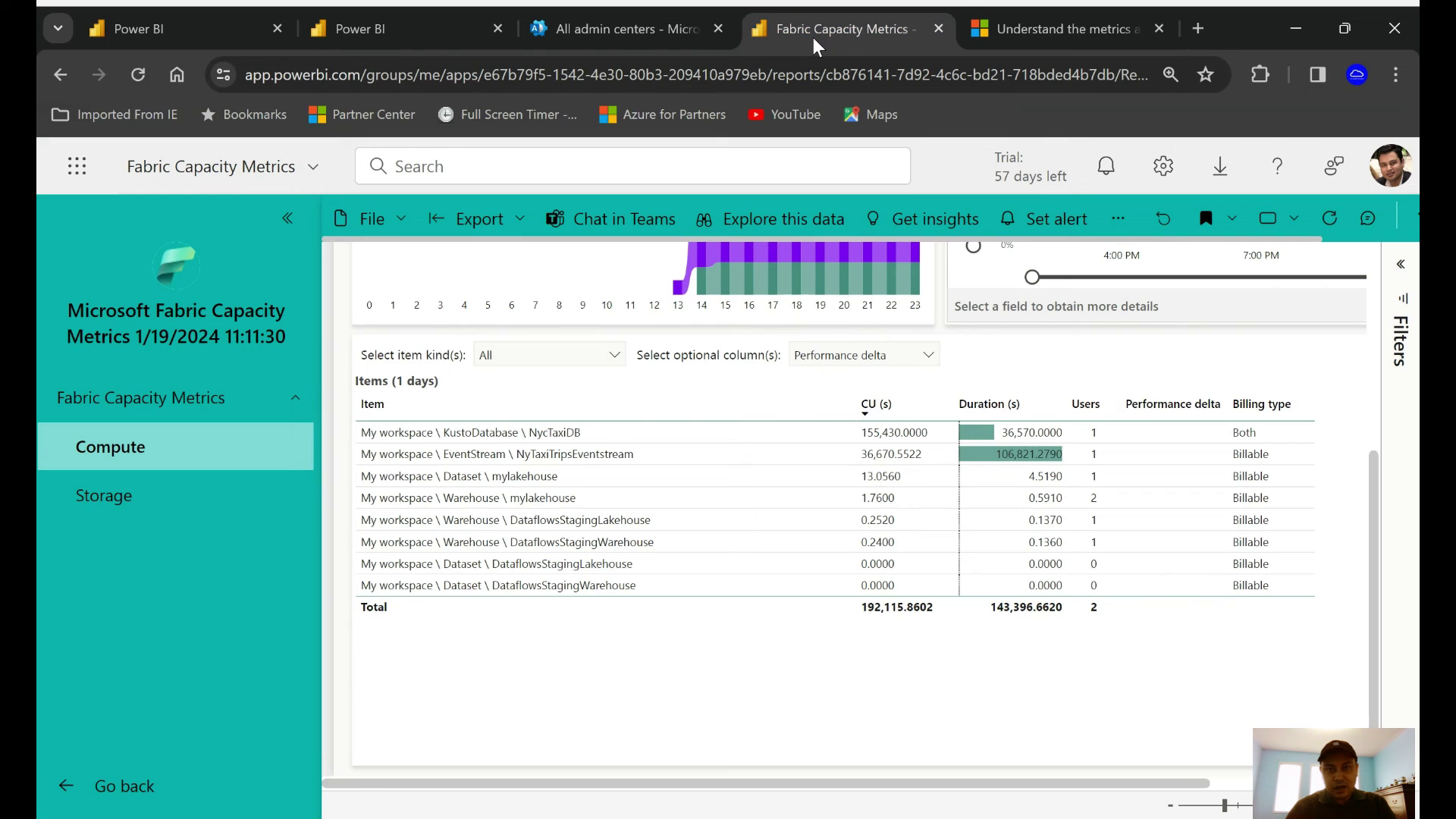
left_click(813, 34)
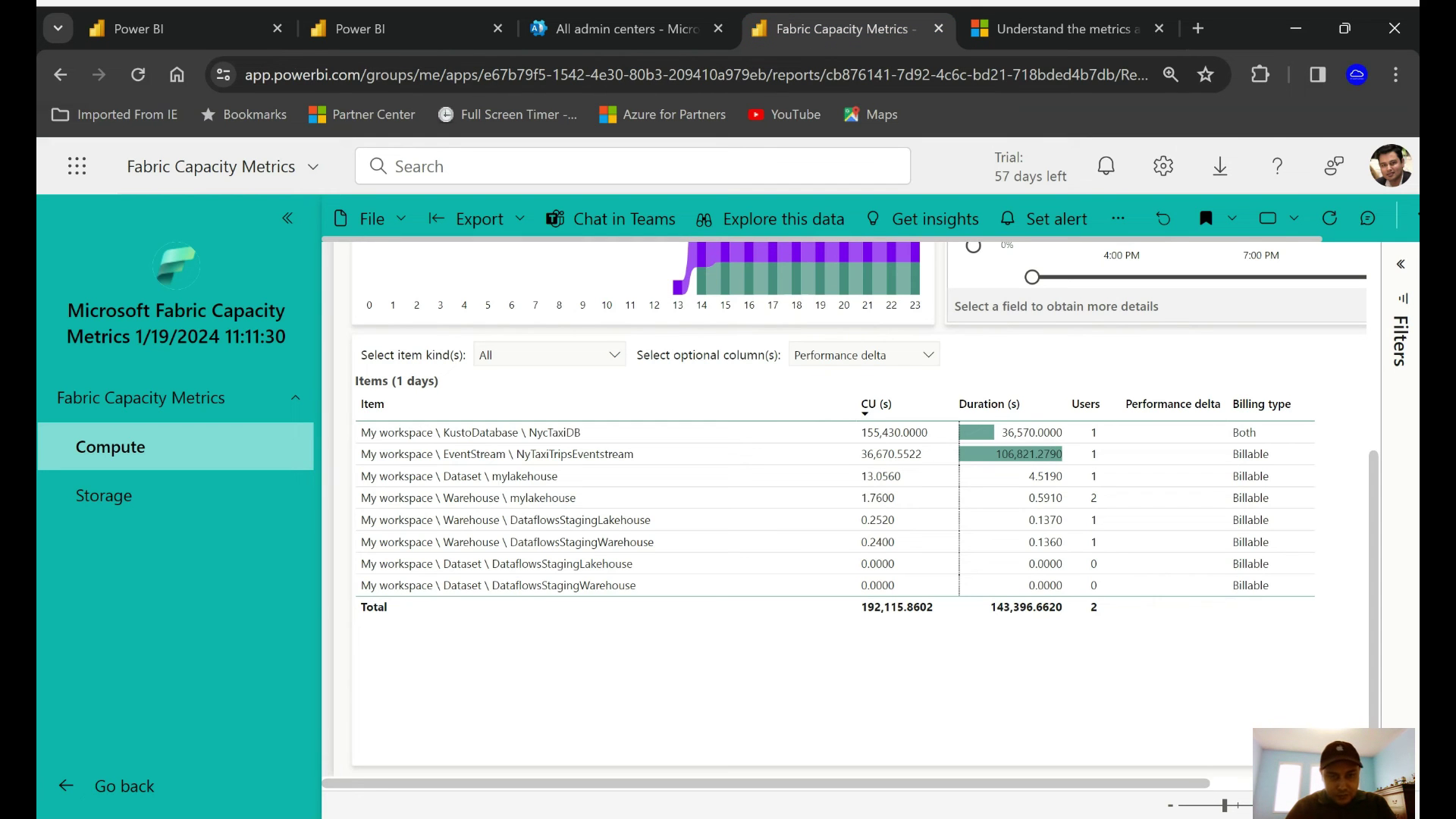
scroll(801, 651, "up", 5)
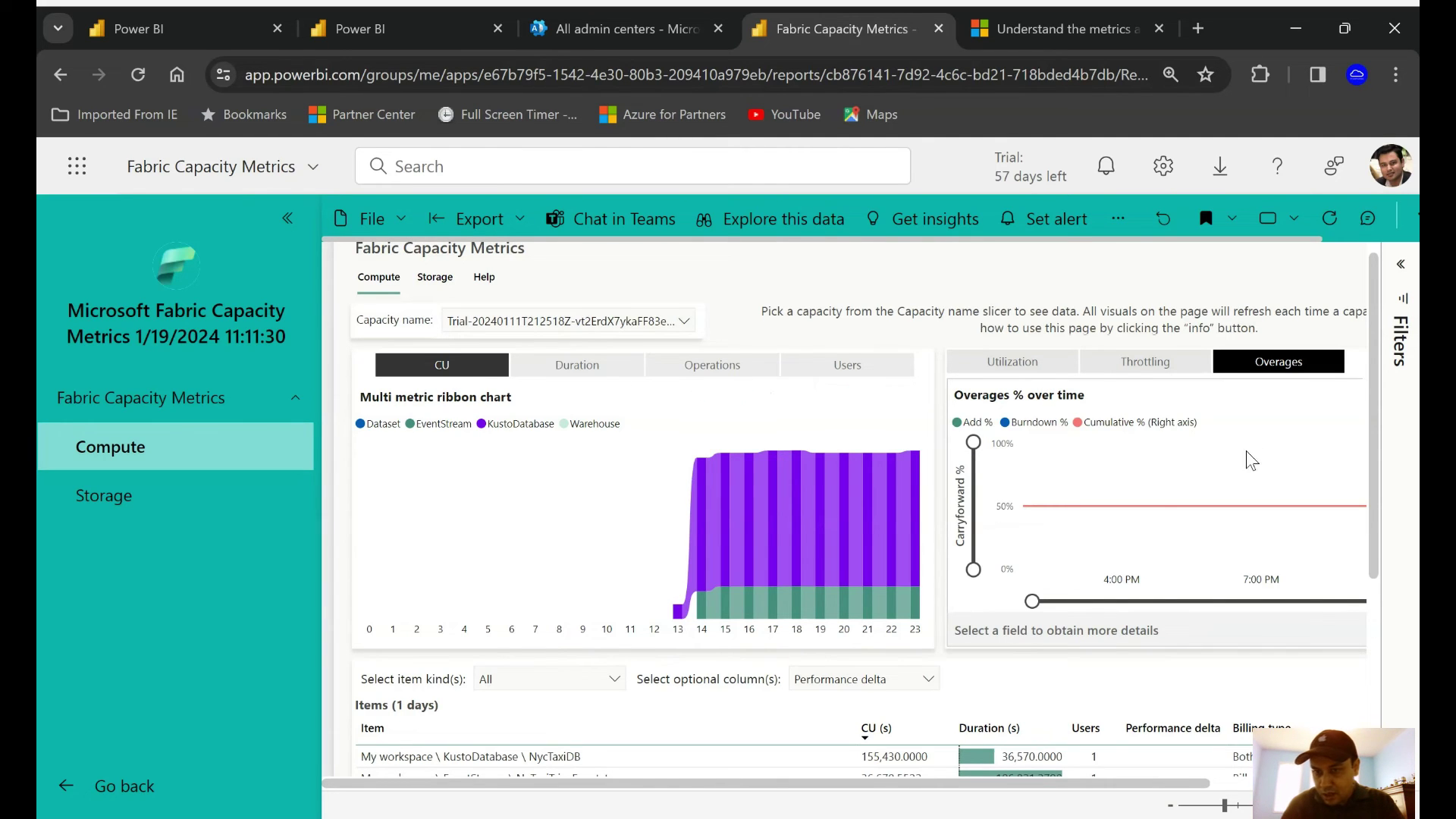
scroll(740, 666, "down", 2)
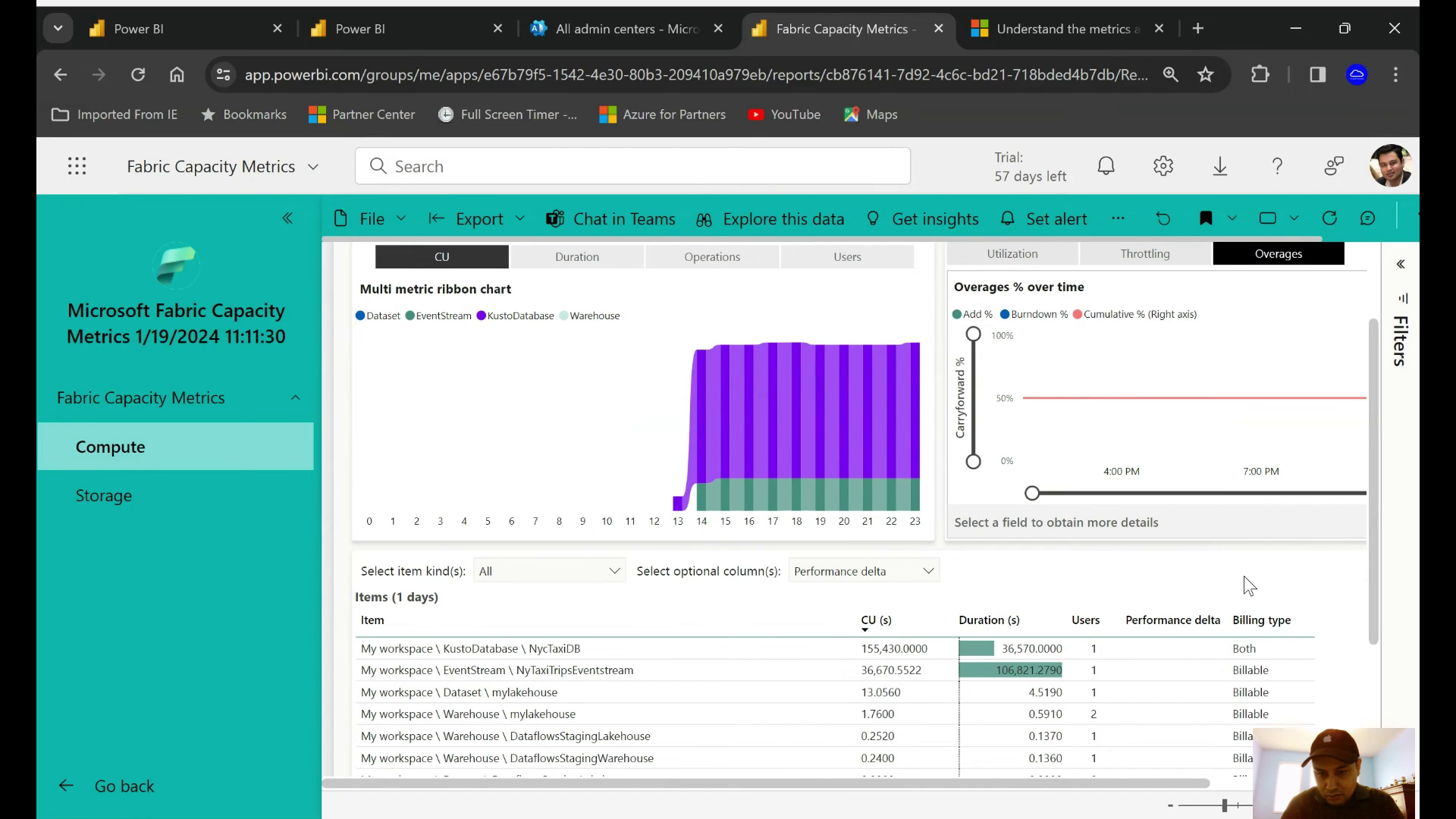
scroll(1244, 584, "up", 2)
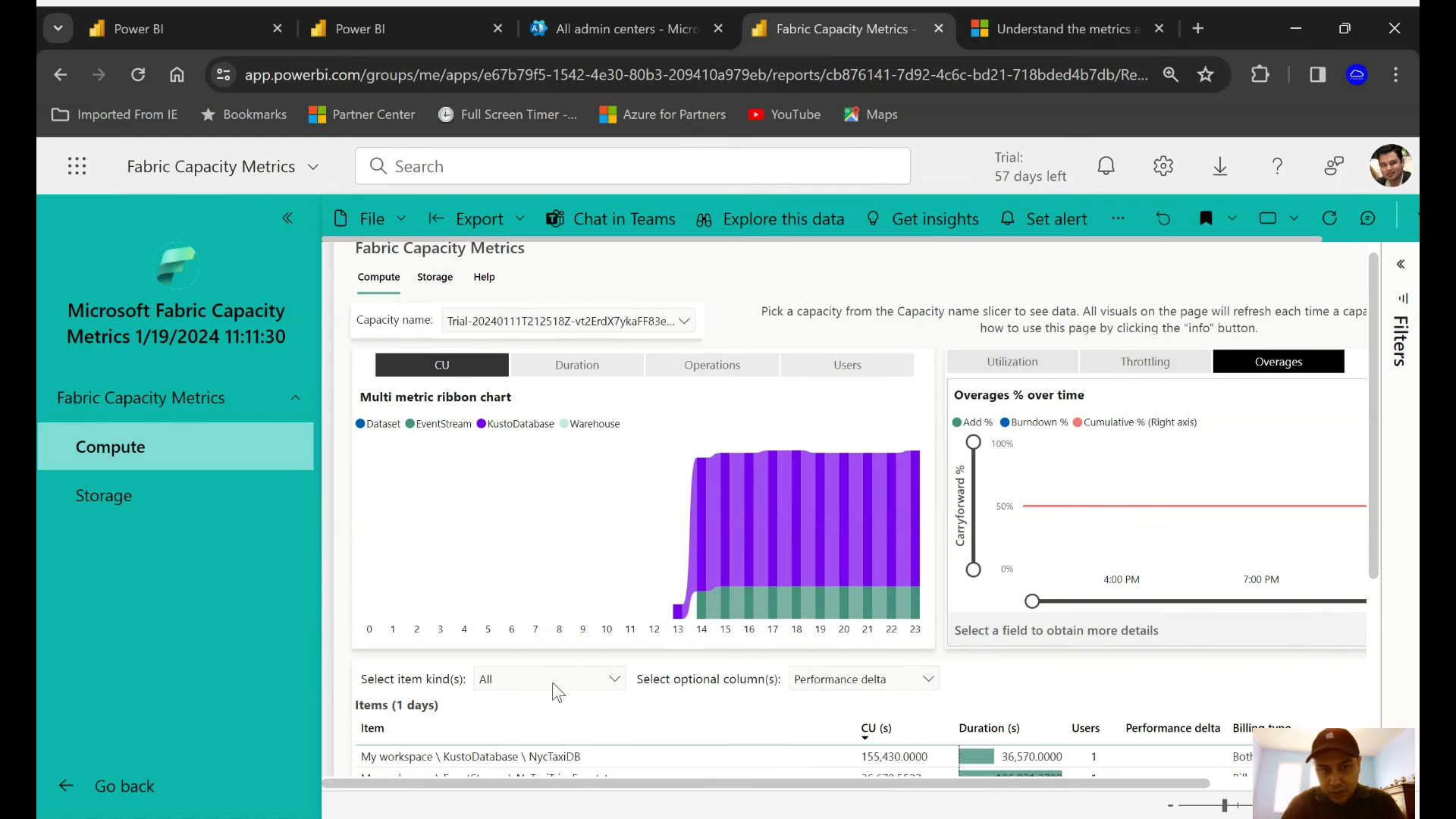
left_click(434, 279)
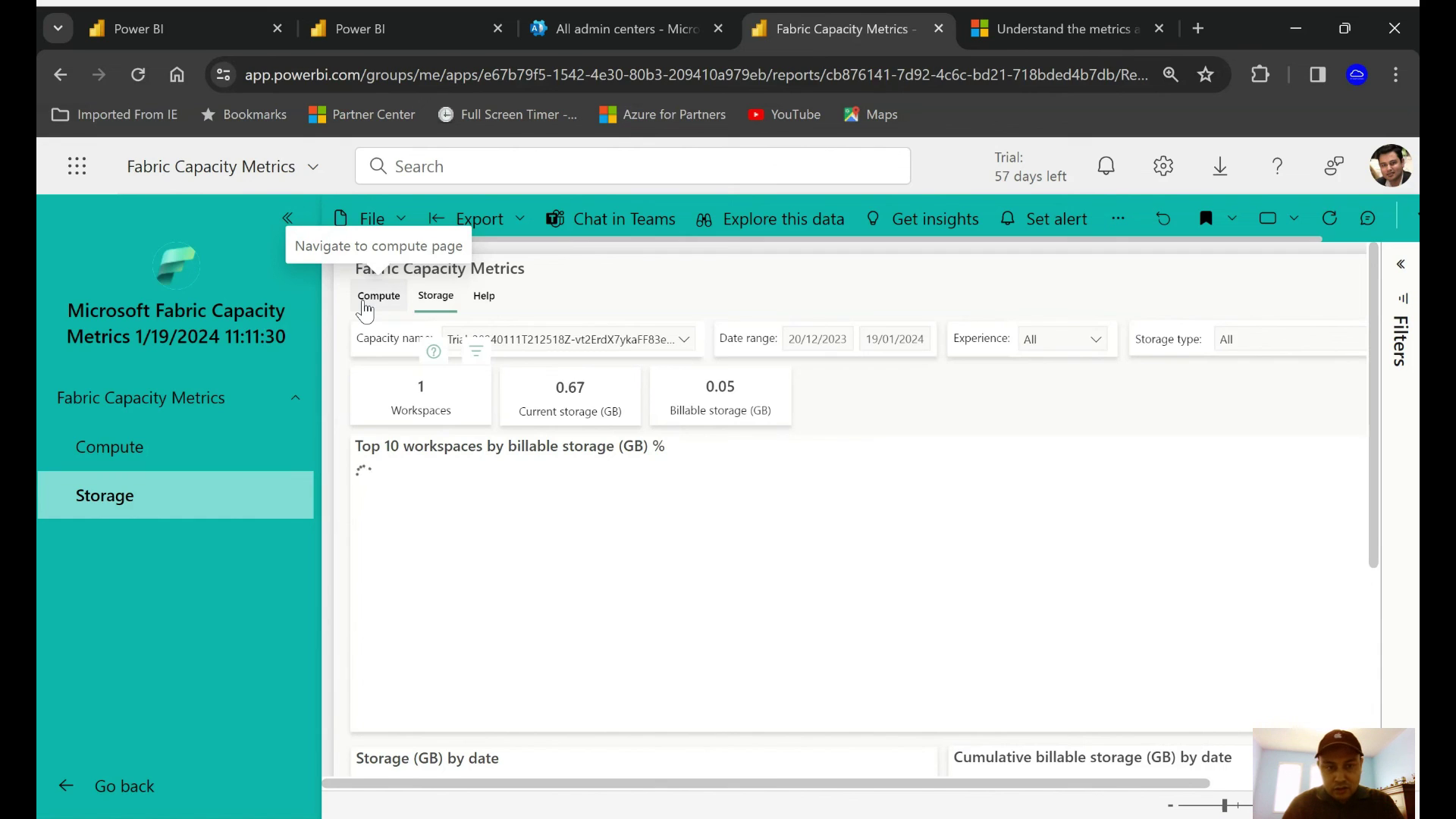
left_click(364, 303)
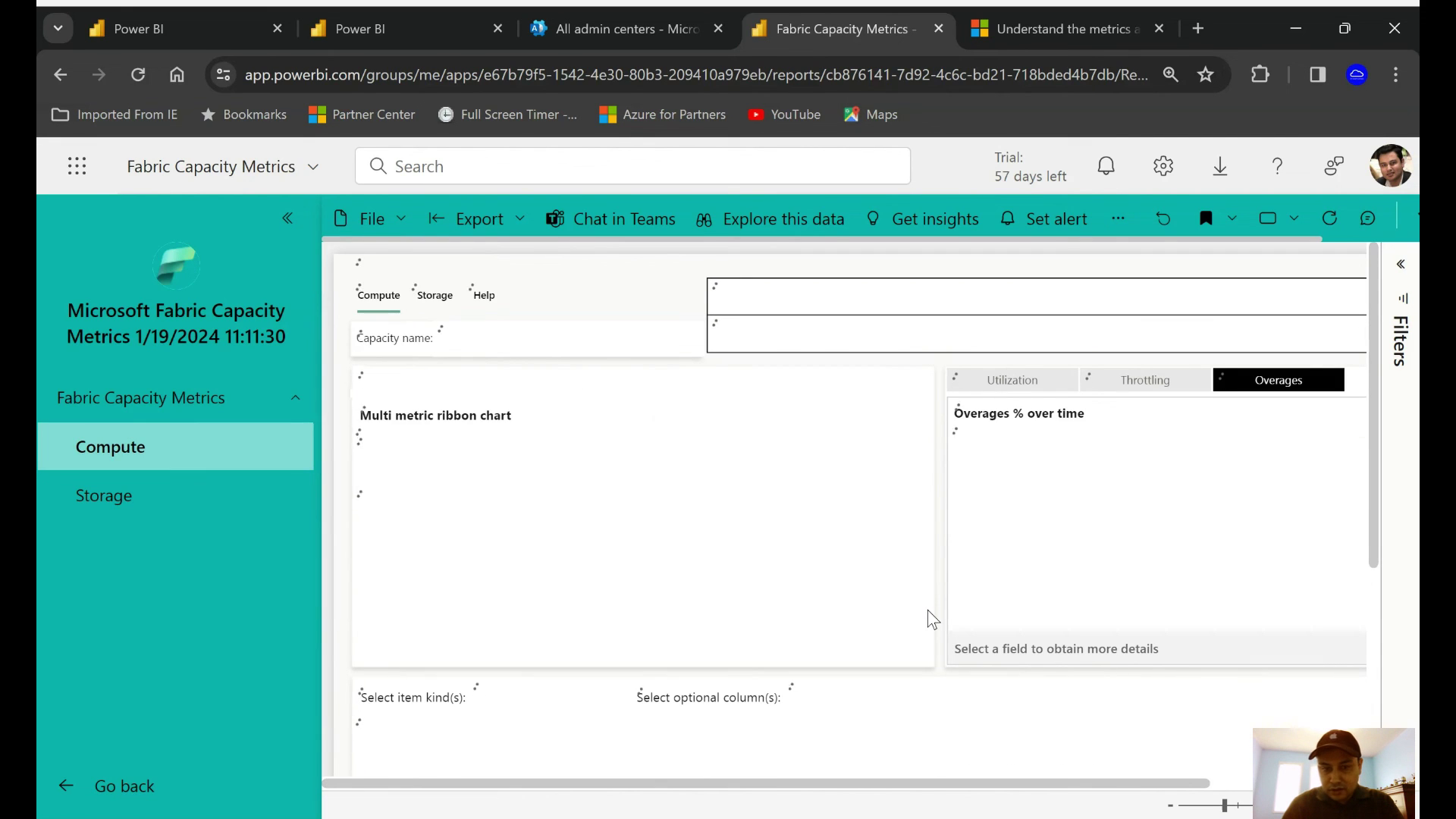